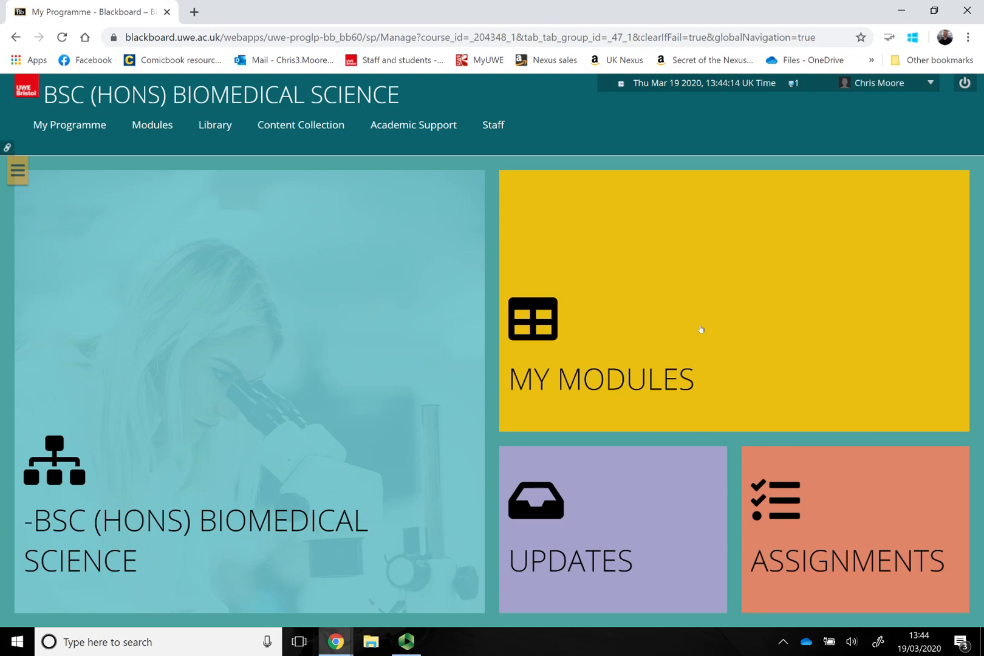
# Open the USSKAS-30-2 Physiological systems and immunology 19sep_1 module and go to its Assessments - Physiology area.
pyautogui.click(701, 329)
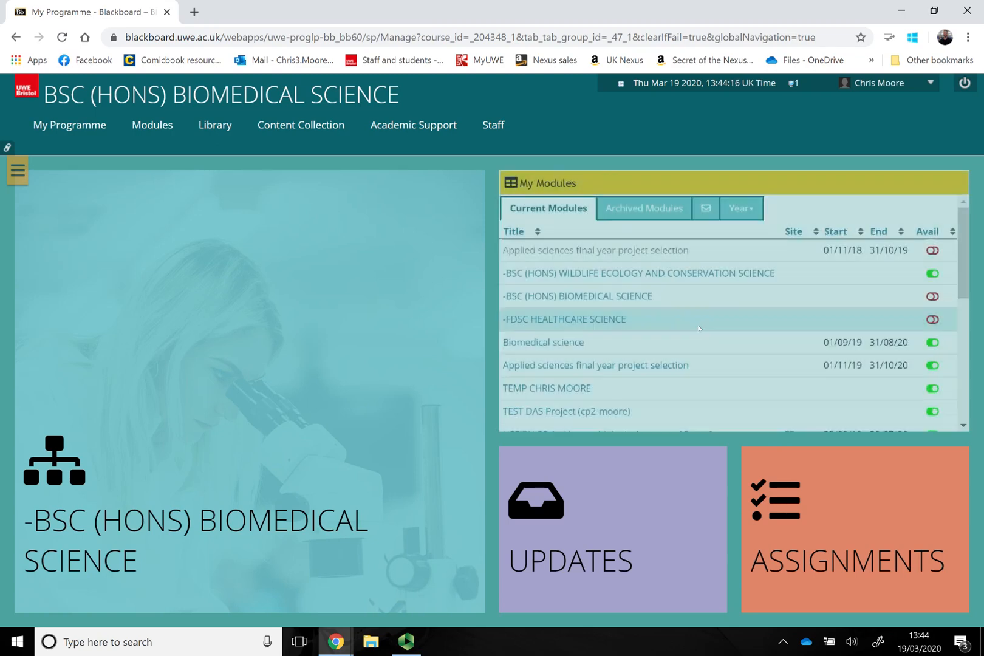
pyautogui.scroll(-3, 667, 346)
pyautogui.scroll(-1, 667, 347)
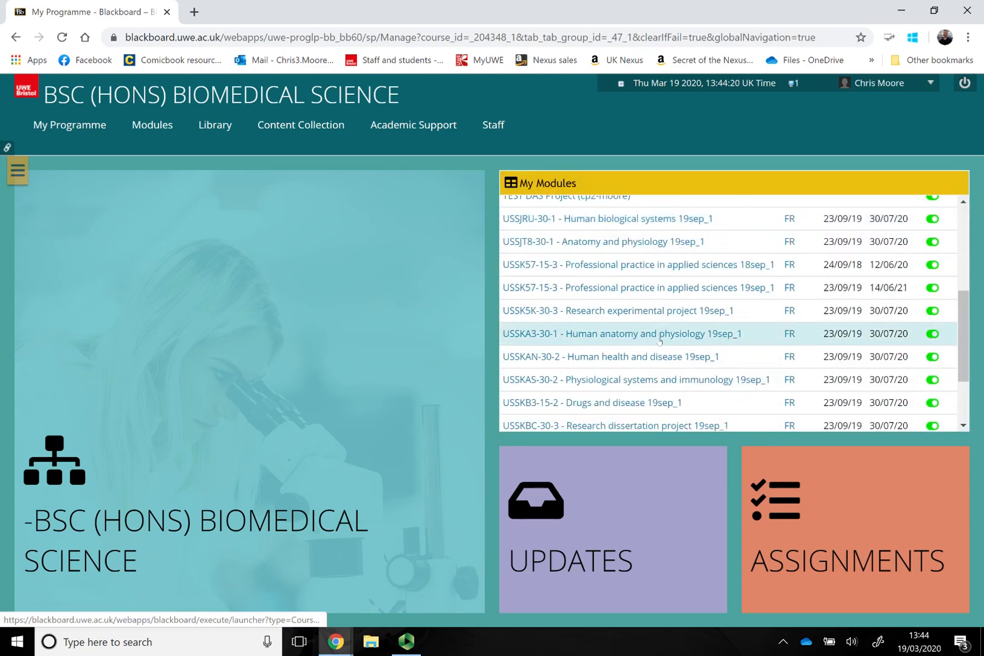
pyautogui.click(653, 383)
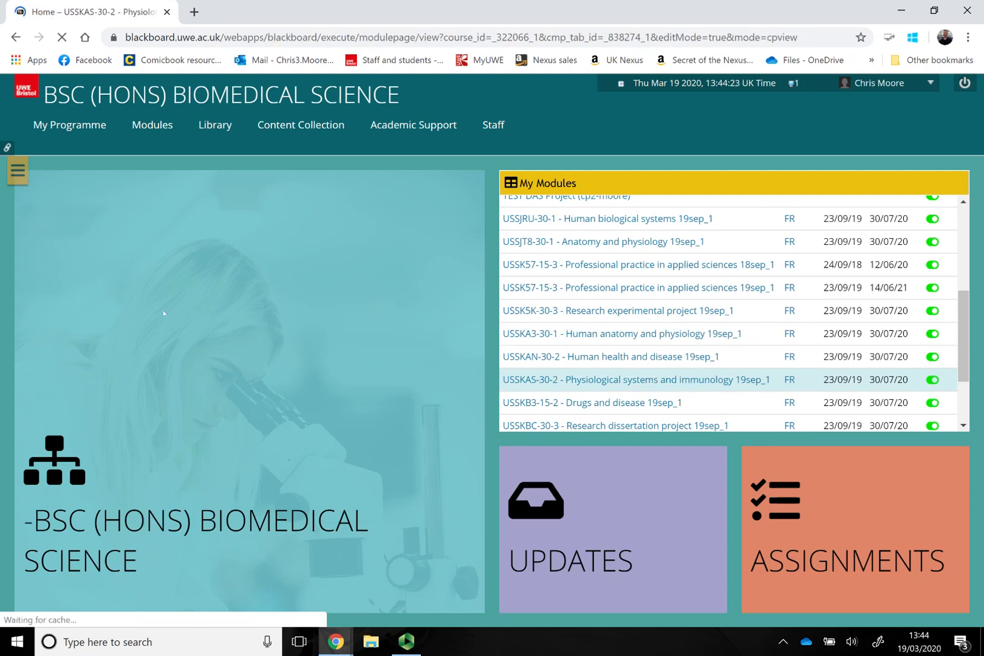
pyautogui.scroll(-3, 20, 426)
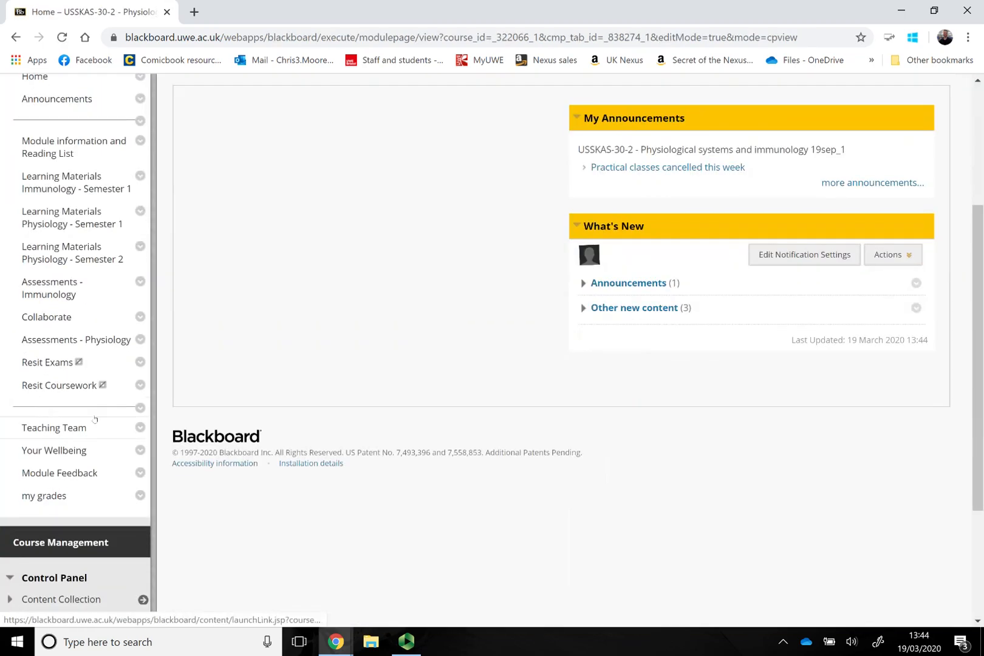
pyautogui.click(52, 342)
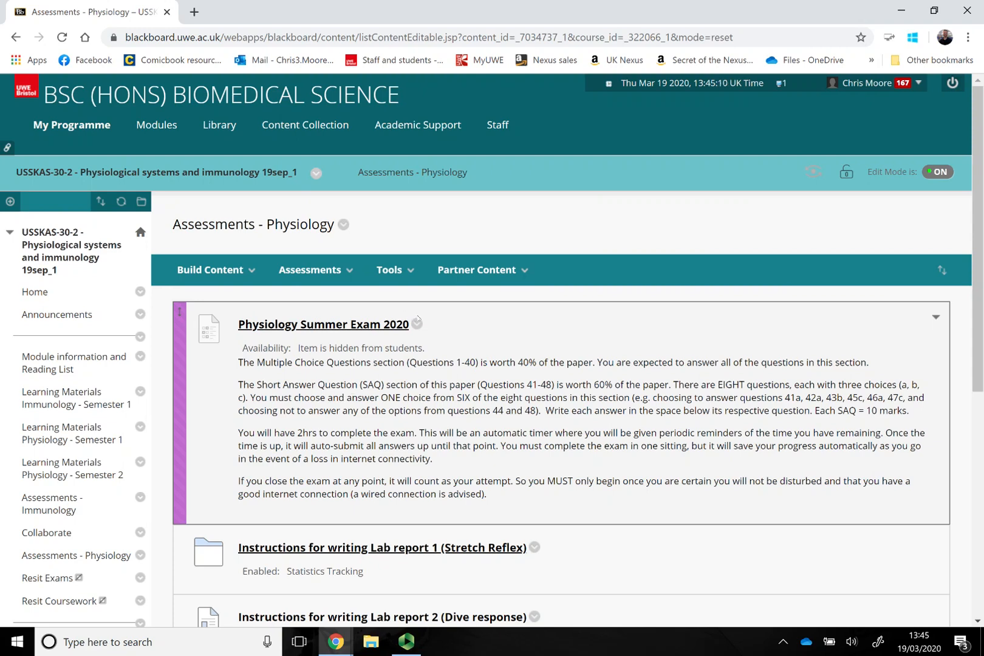
# Start creating a new test in the Assessments - Physiology area.
pyautogui.click(312, 269)
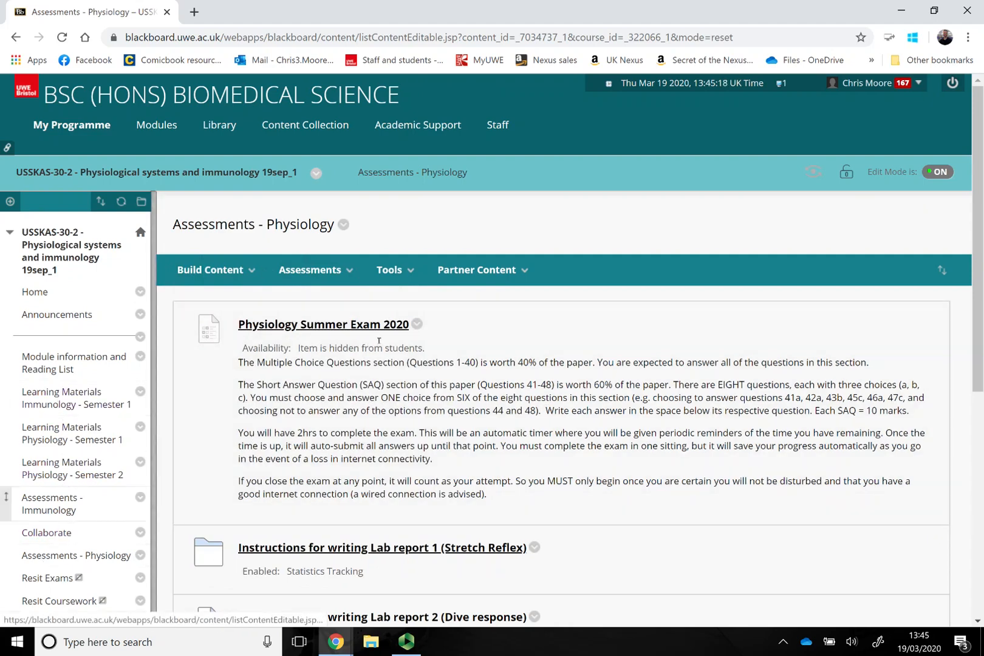
pyautogui.click(311, 270)
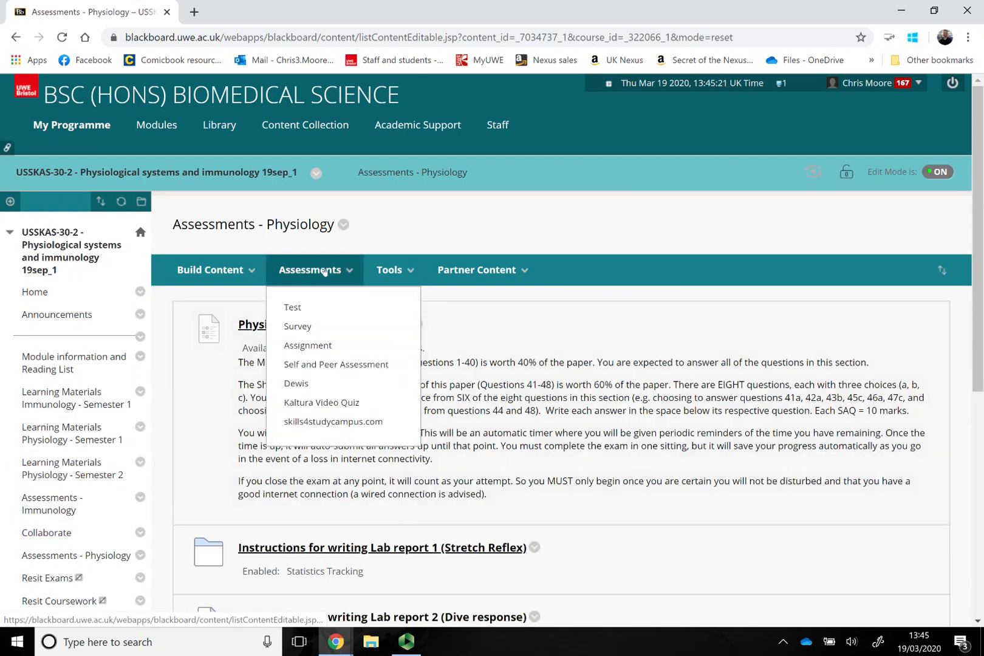
pyautogui.click(300, 309)
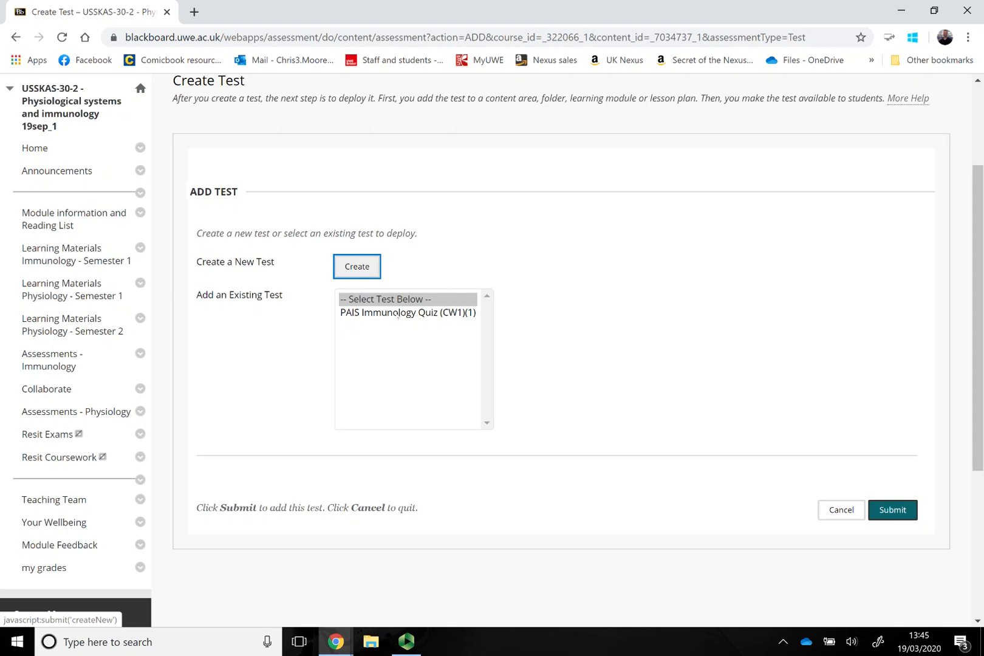
pyautogui.click(365, 268)
pyautogui.click(365, 268)
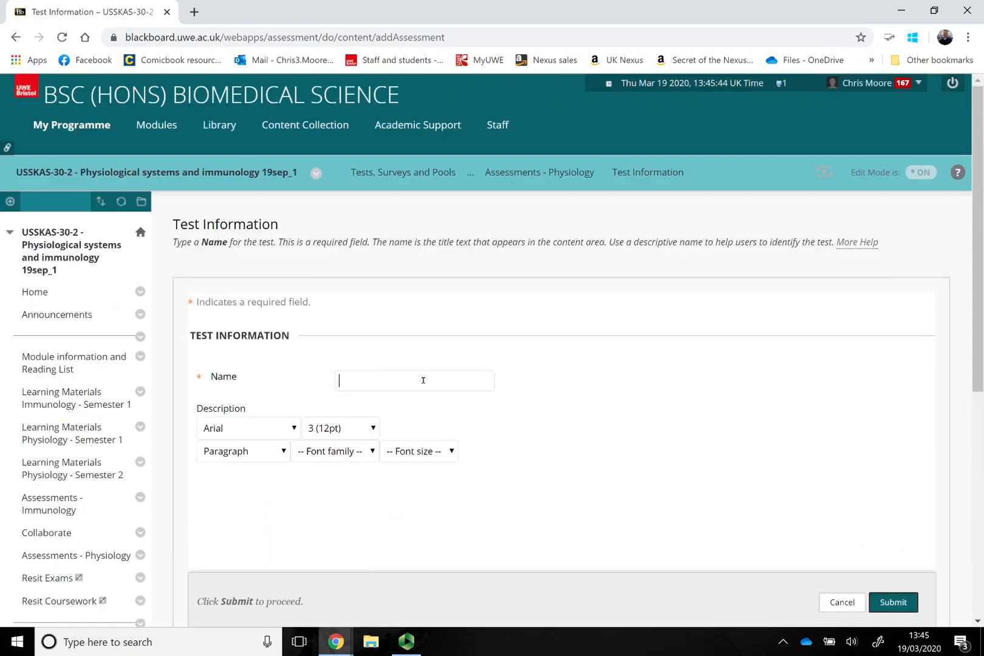
# Name the test "Summer exam 2020", enter the description "The instructions for the exam" and submit the test information.
pyautogui.write('Su')
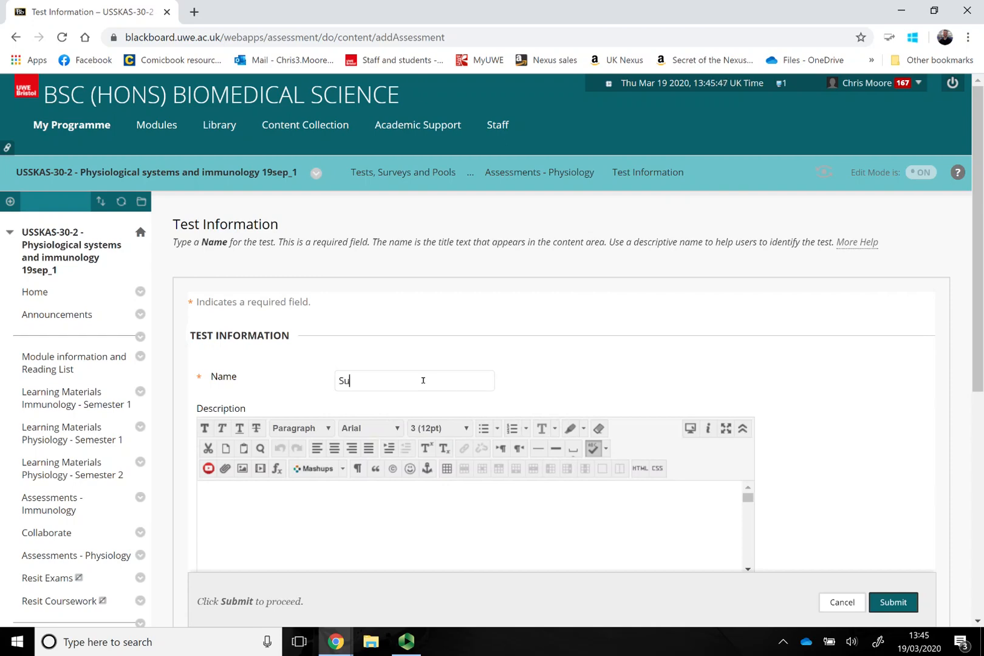
pyautogui.write('mmer exam 2020')
pyautogui.scroll(-5, 438, 317)
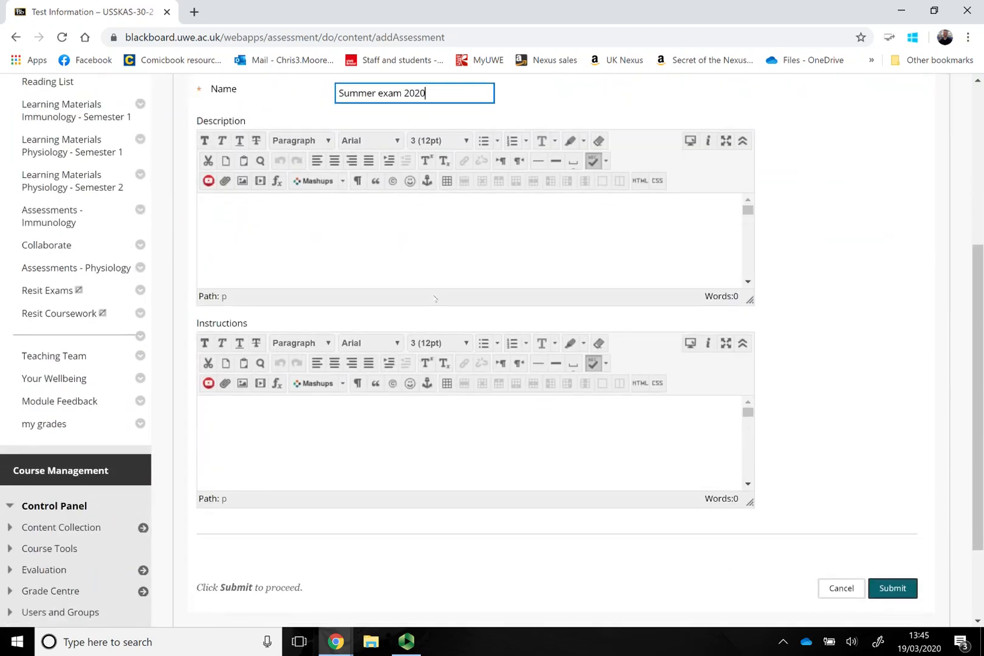
pyautogui.click(414, 236)
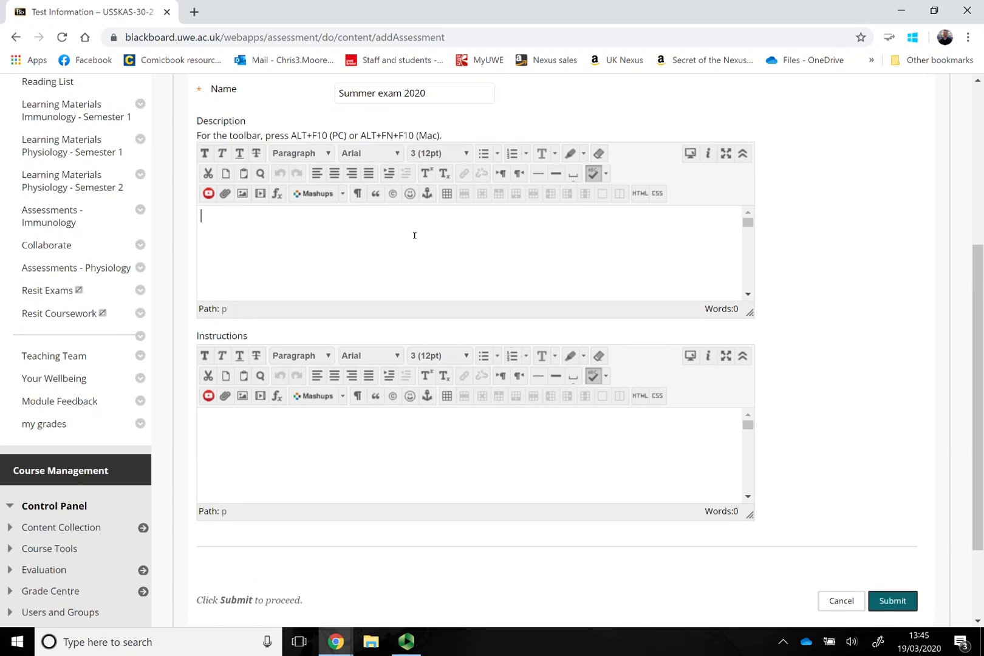
pyautogui.scroll(-2, 415, 235)
pyautogui.write('The instructions for the exam')
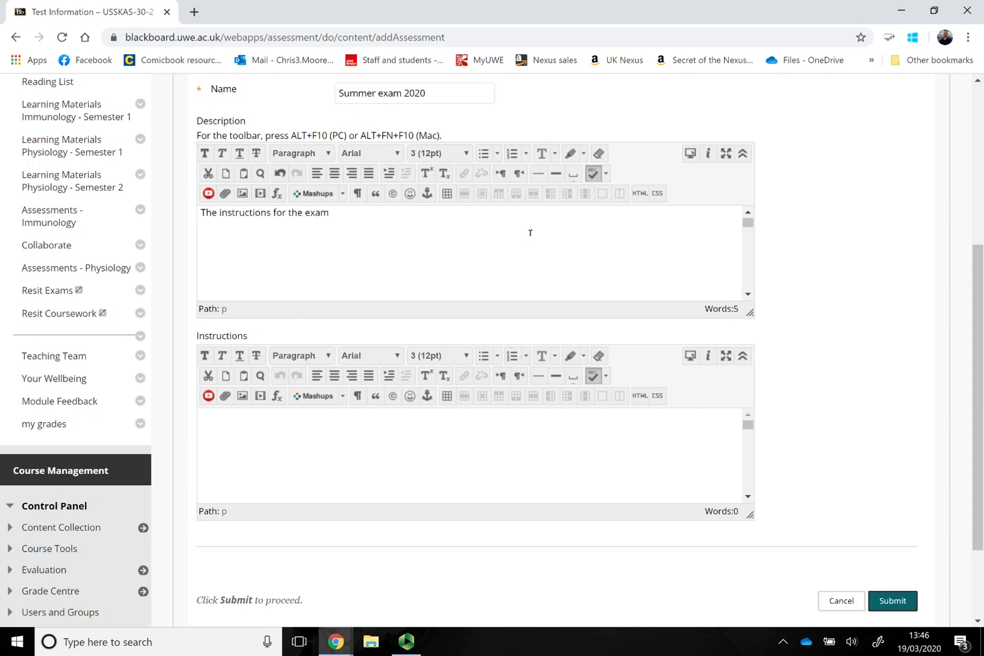
pyautogui.scroll(-1, 530, 233)
pyautogui.click(891, 600)
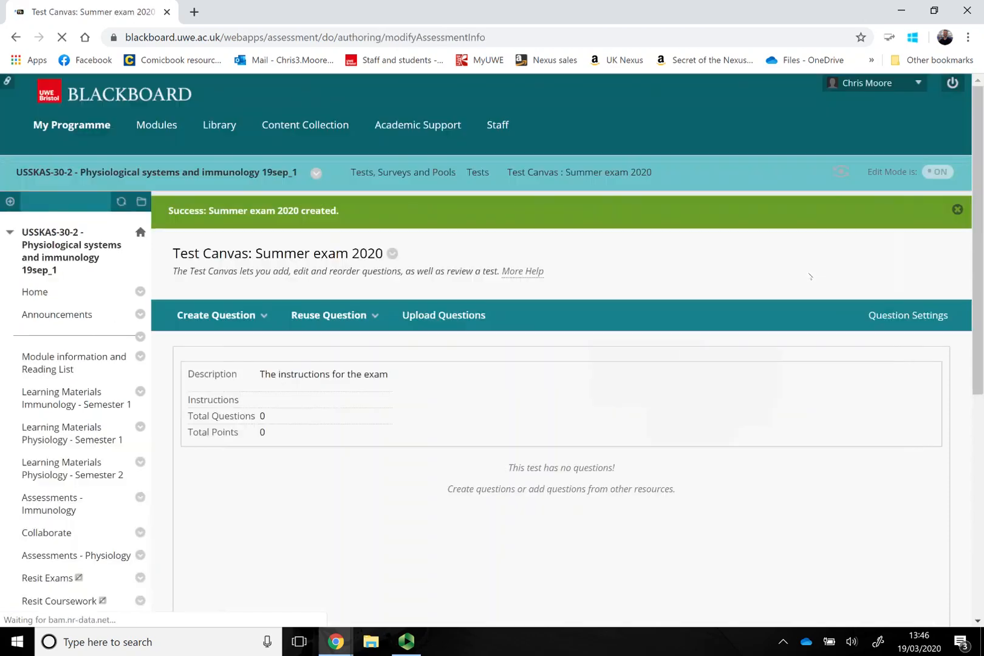
# Create a Multiple Choice question in the test and place the cursor in its question text.
pyautogui.scroll(-1, 539, 309)
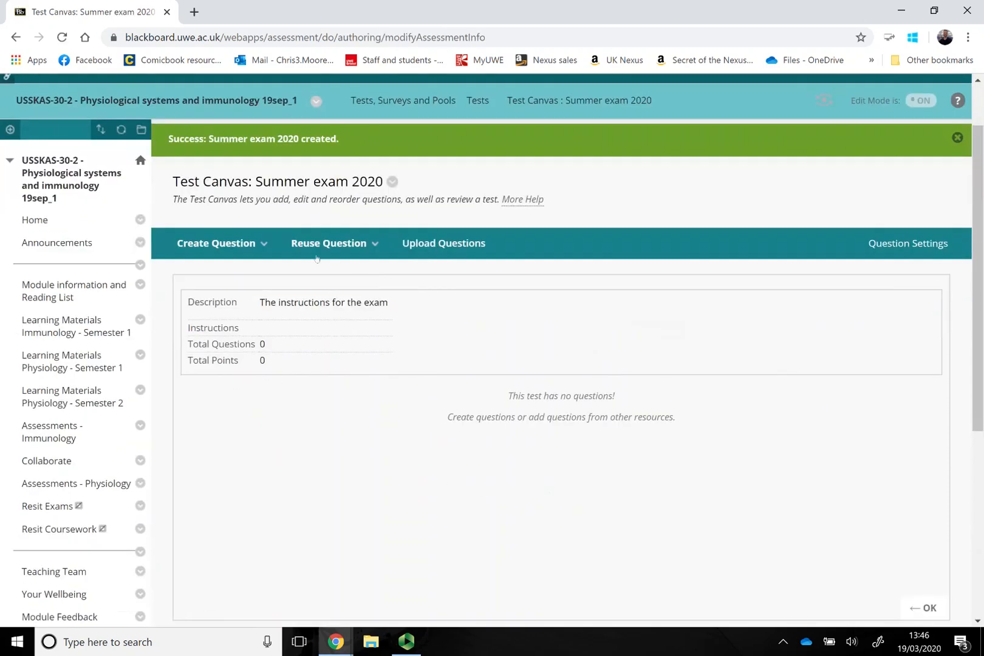
pyautogui.click(257, 244)
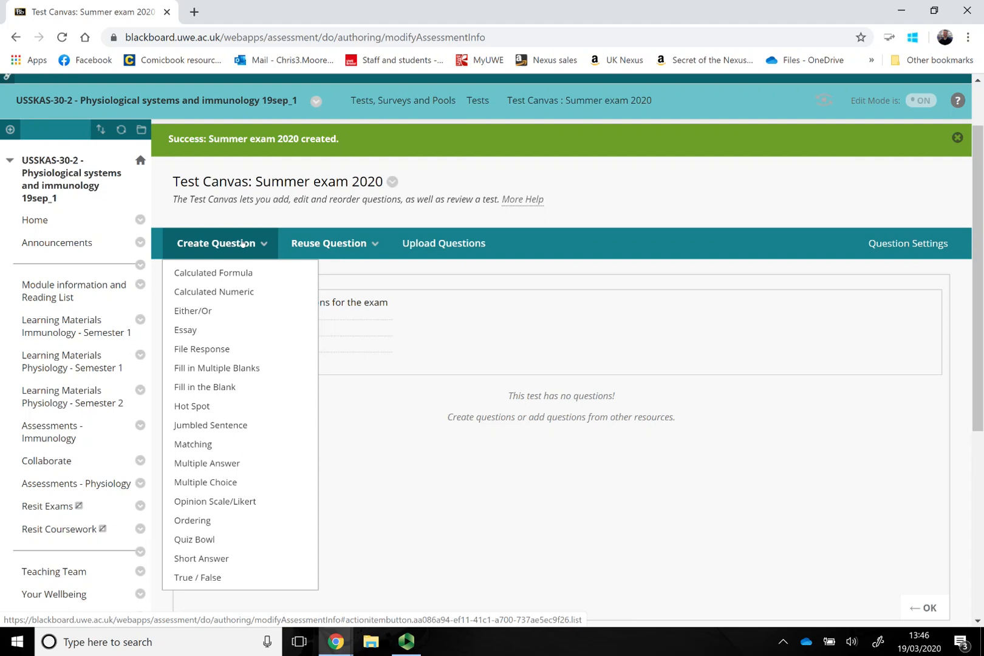
pyautogui.click(218, 487)
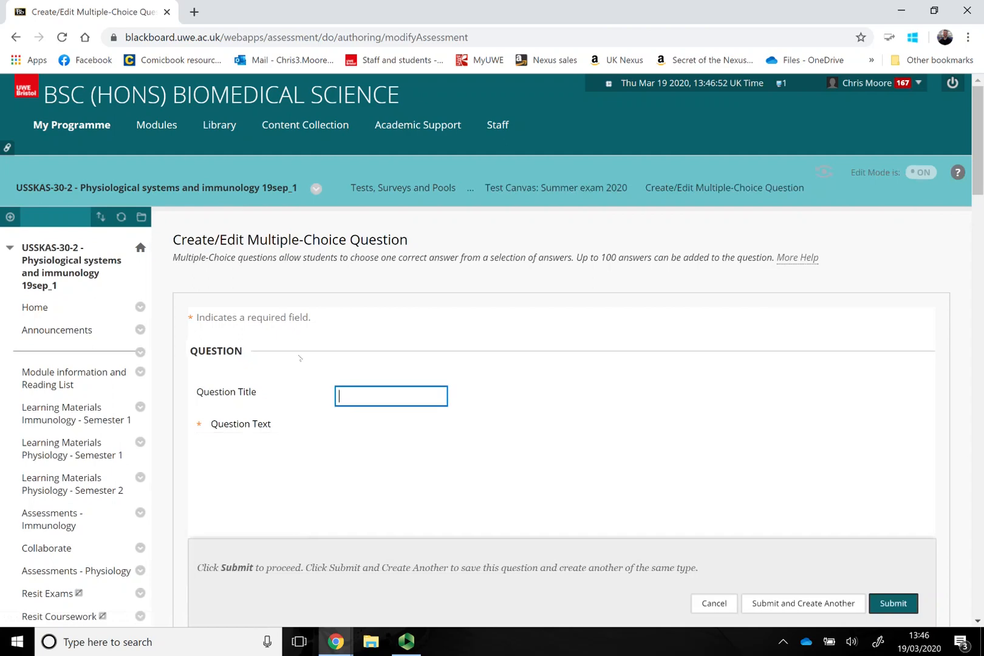
pyautogui.scroll(-2, 488, 366)
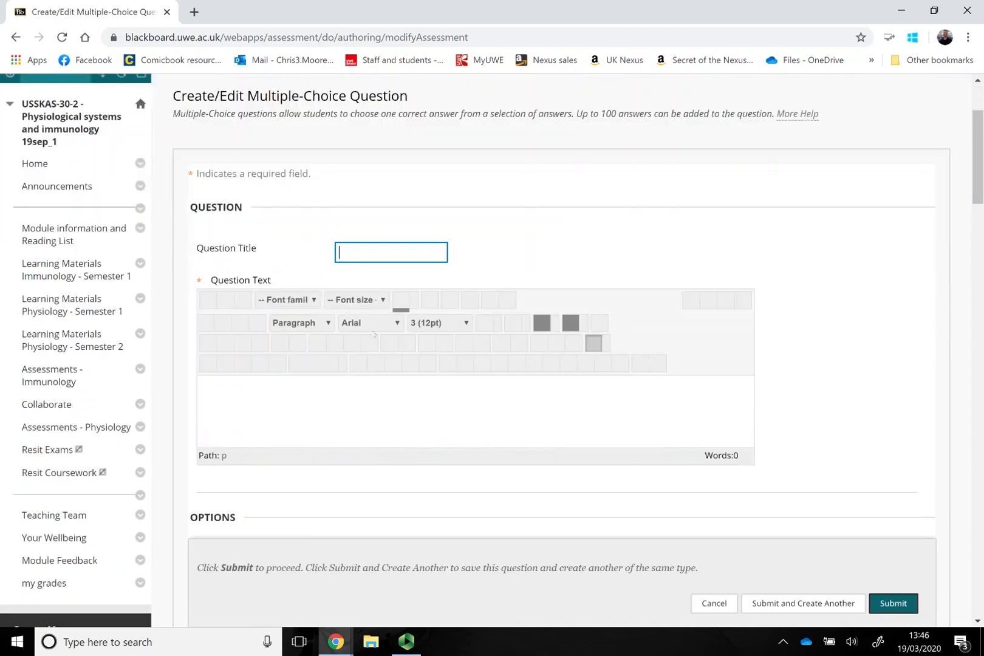
pyautogui.click(373, 256)
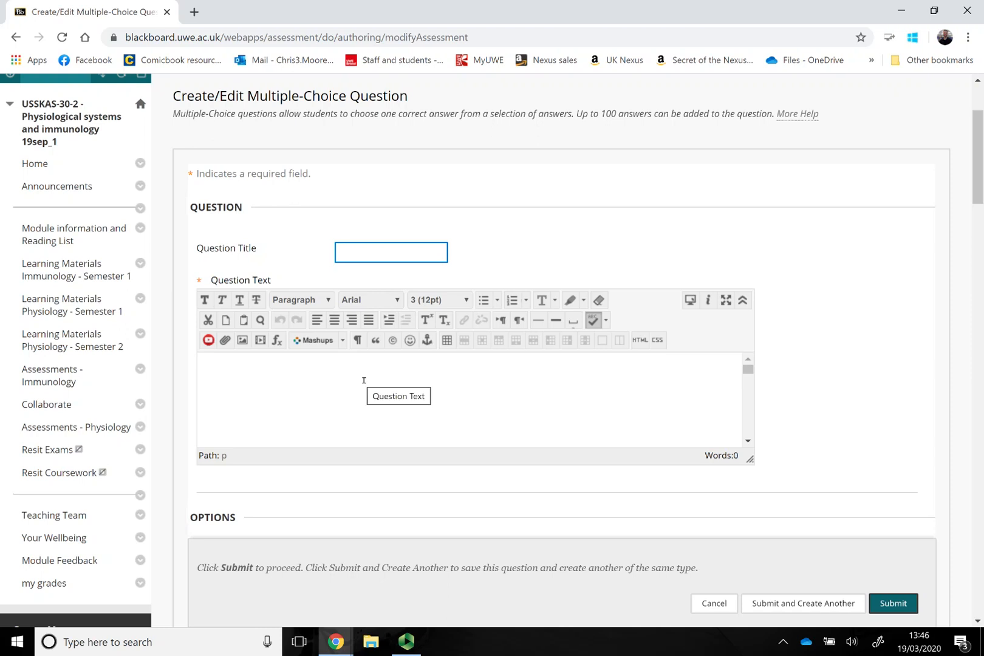
pyautogui.click(364, 380)
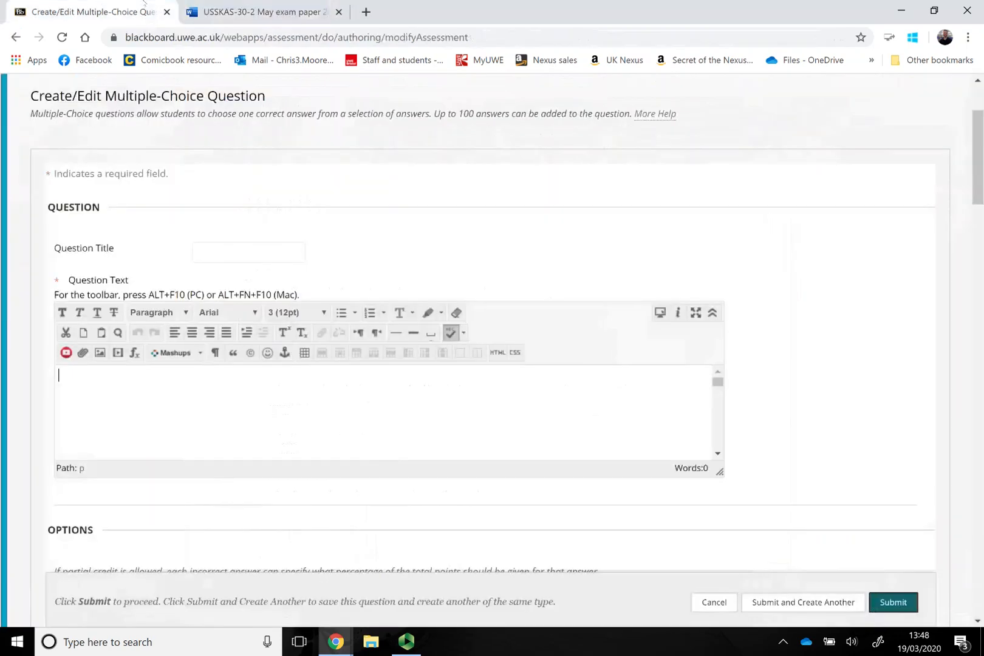
# Copy the Q1 wording "The two main branches of the nervous system are named..." from the May exam paper into the question text.
pyautogui.click(286, 3)
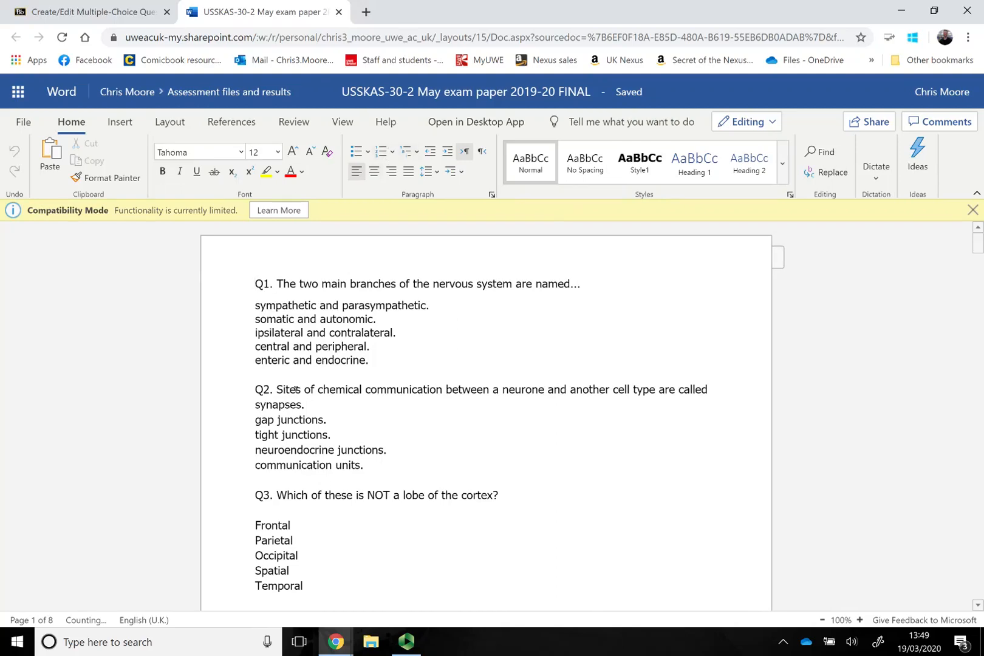
pyautogui.scroll(-5, 277, 372)
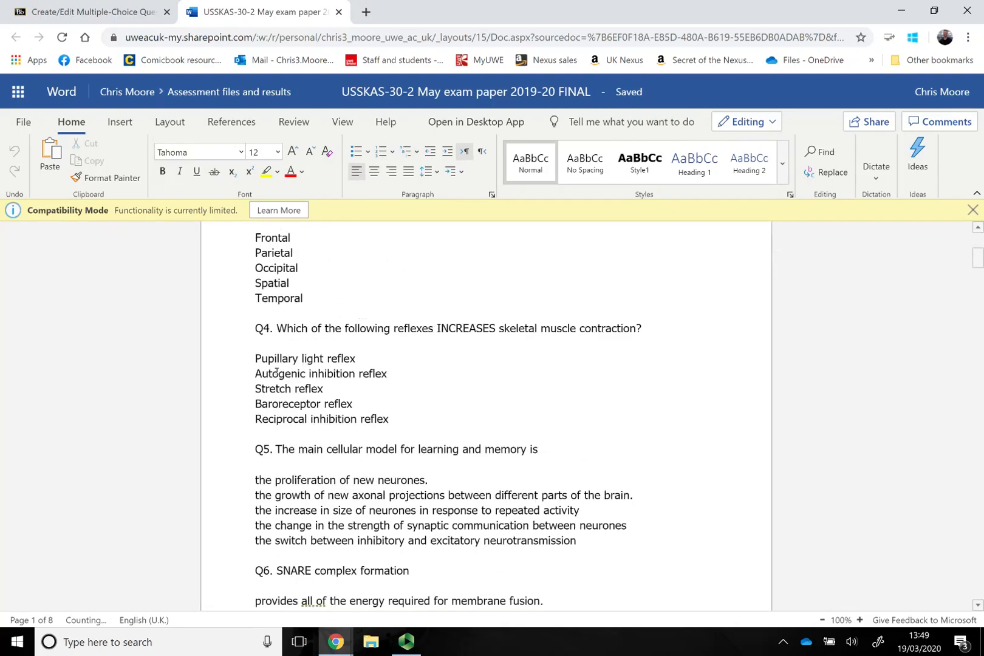
pyautogui.scroll(5, 277, 372)
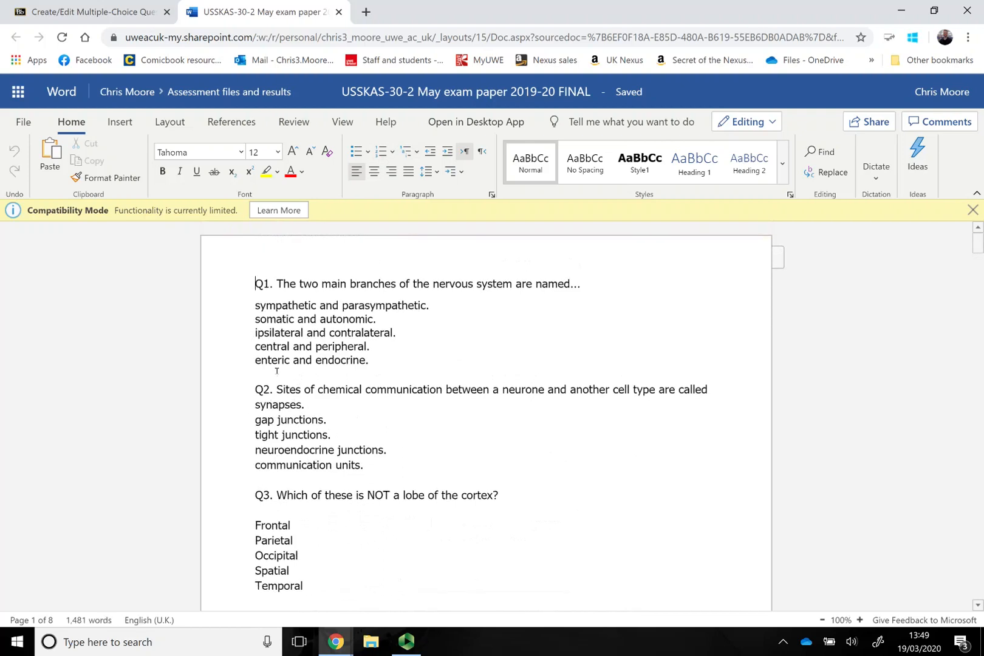
pyautogui.moveTo(278, 284); pyautogui.dragTo(585, 285)
pyautogui.hotkey('ctrl', 'c')
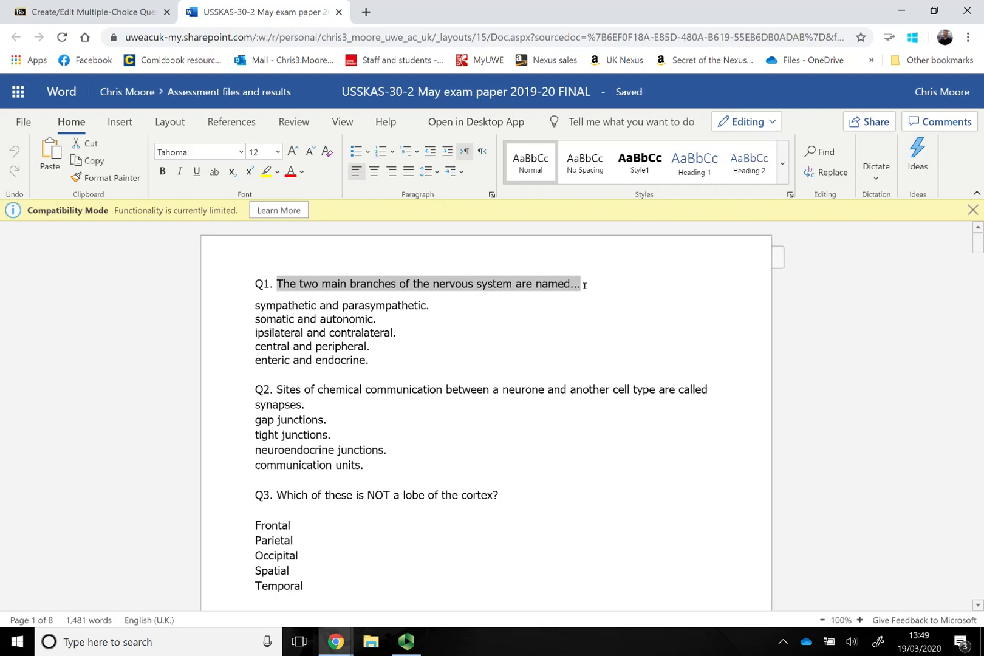
pyautogui.click(91, 12)
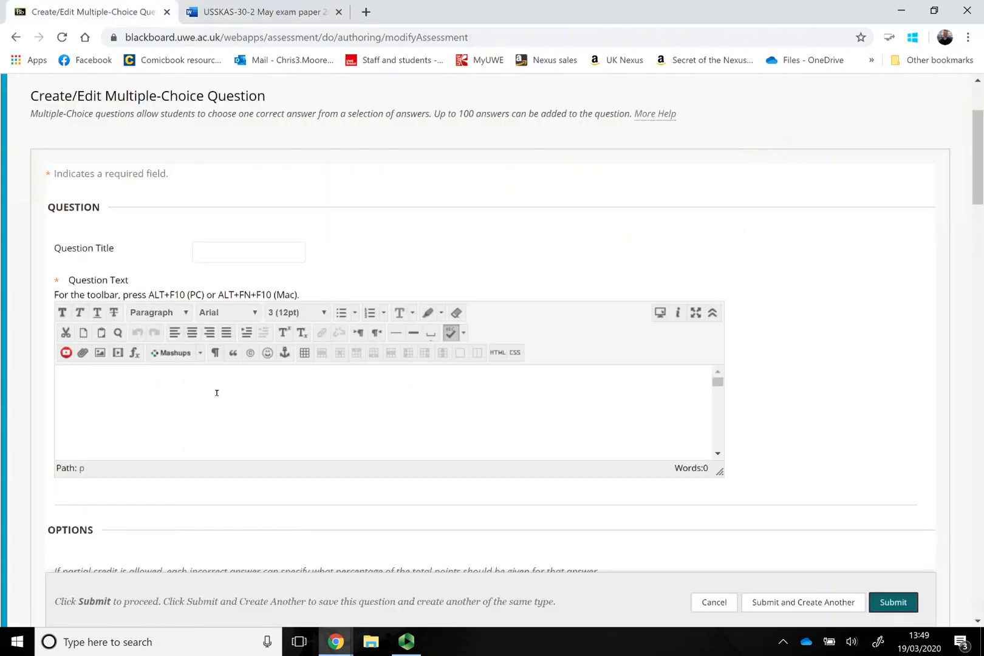
pyautogui.hotkey('ctrl', 'v')
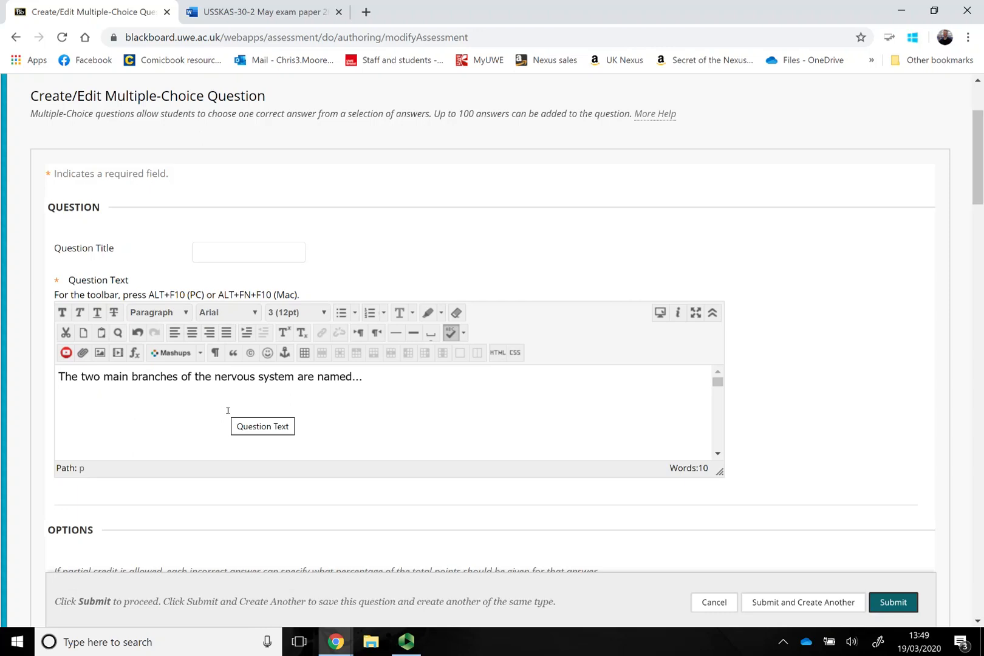
# Remove the pasted formatting from the whole question text.
pyautogui.hotkey('ctrl', 'a')
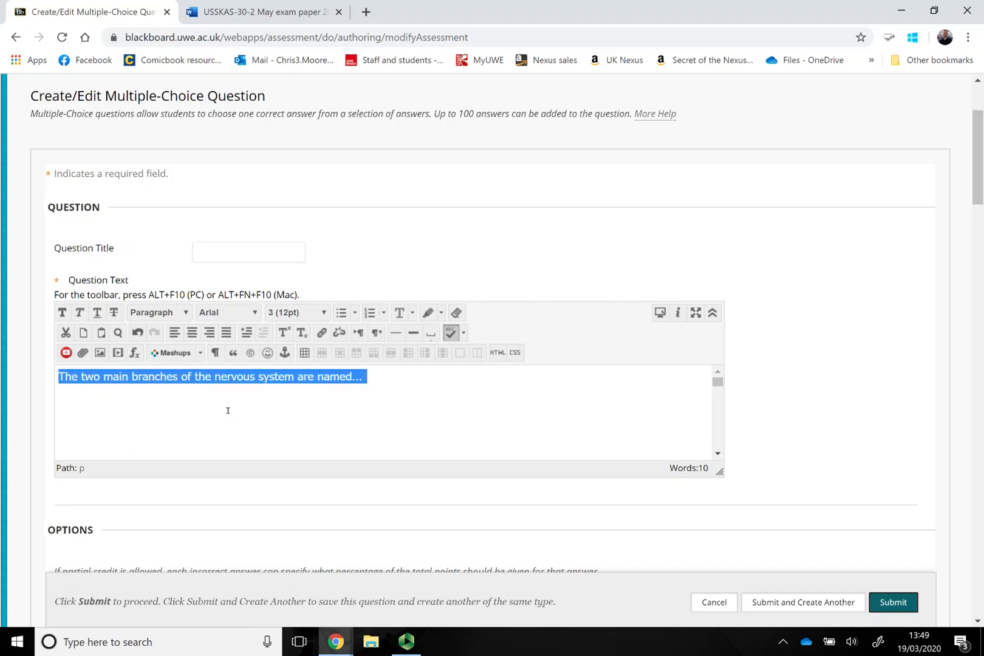
pyautogui.click(456, 314)
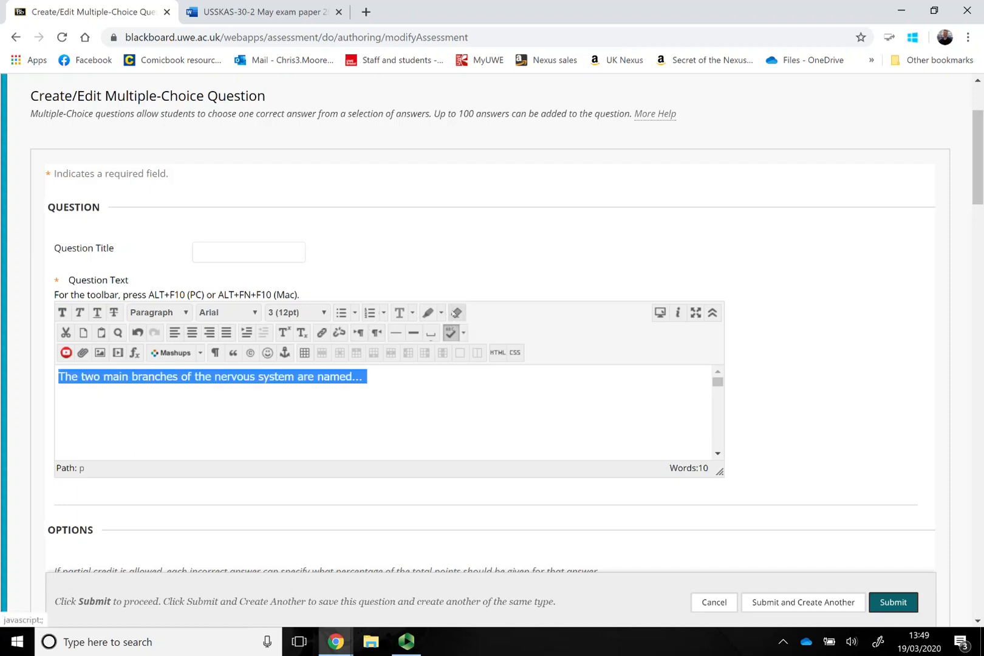
pyautogui.click(385, 389)
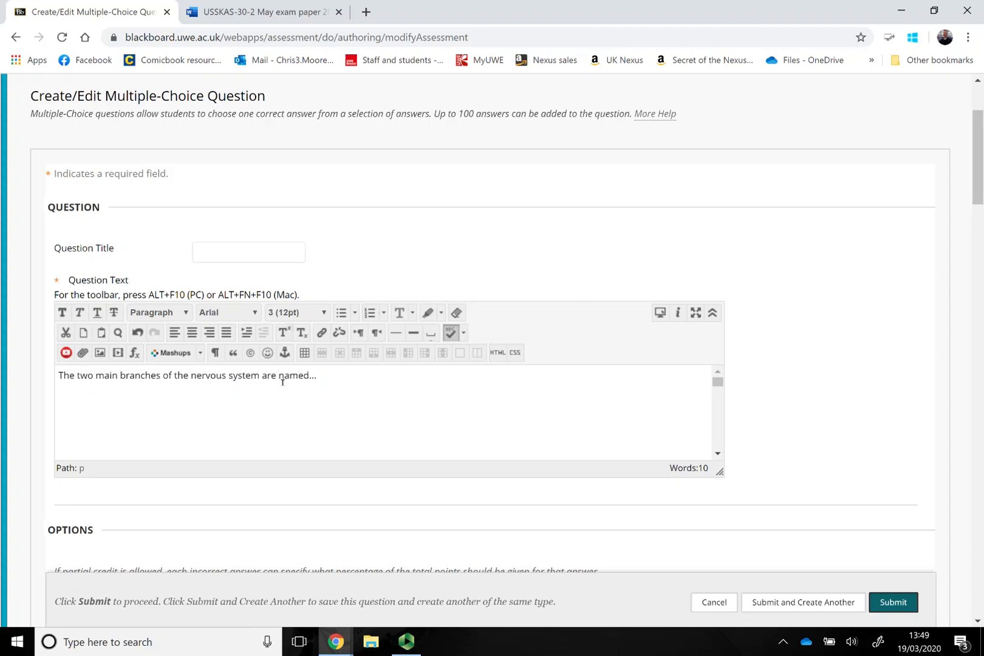
# Set the question's number of answers to 5.
pyautogui.scroll(-3, 283, 382)
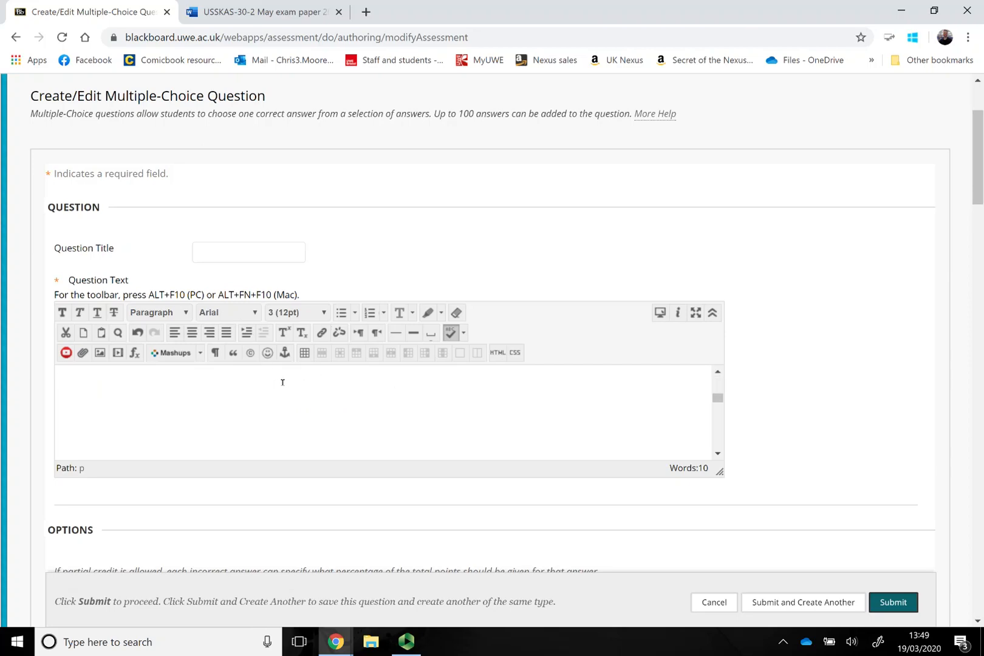
pyautogui.scroll(-3, 799, 387)
pyautogui.scroll(-6, 800, 387)
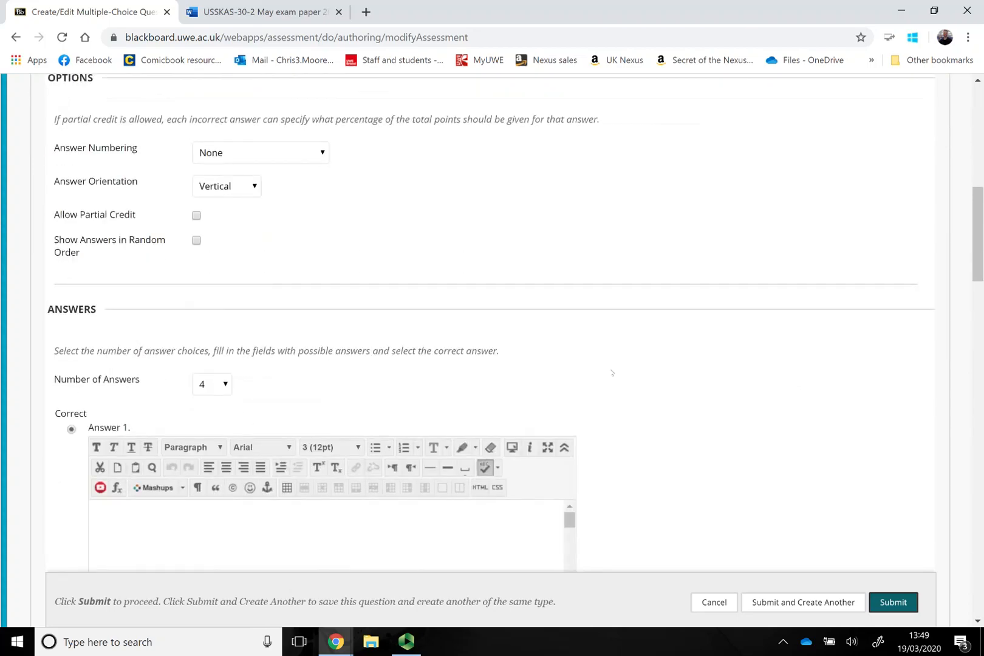
pyautogui.click(224, 261)
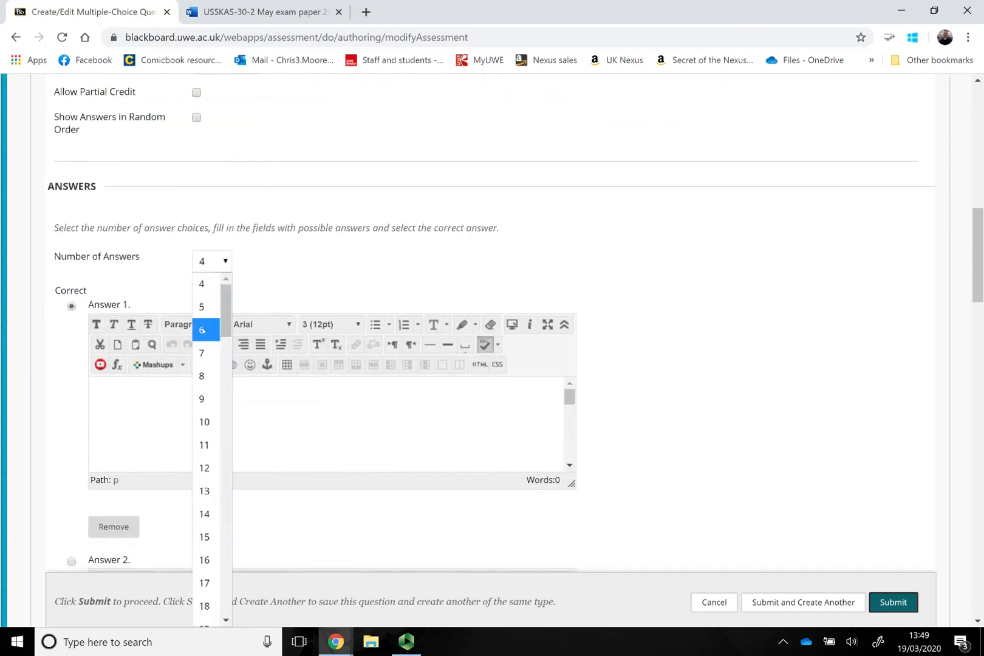
pyautogui.click(205, 308)
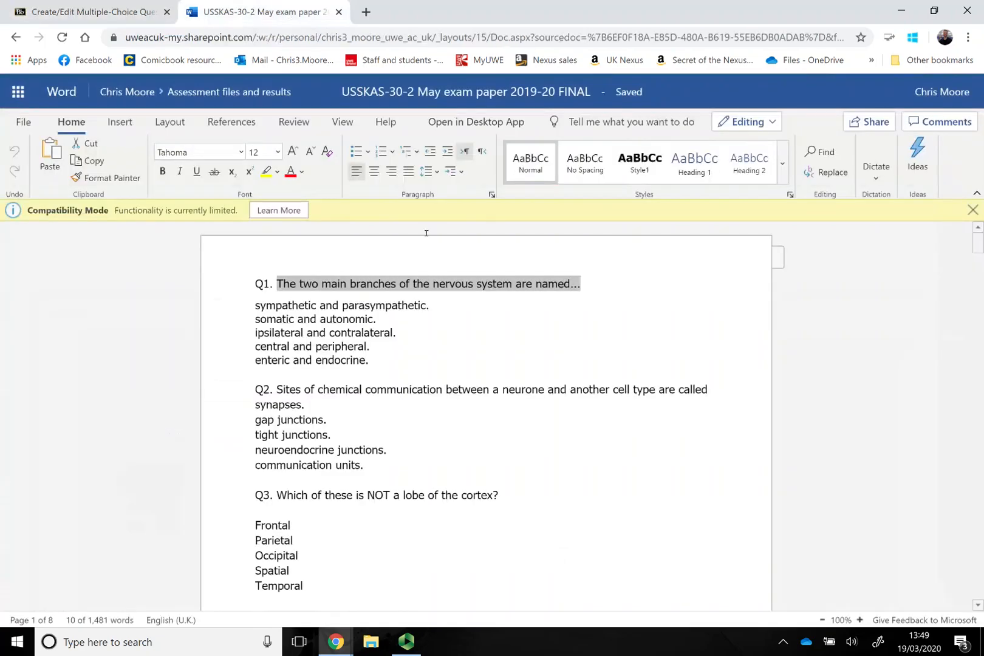
# Copy the Q1 option "sympathetic and parasympathetic." from the May exam paper into Answer 1 and remove its pasted formatting.
pyautogui.hotkey('ctrl', 'Tab')
pyautogui.moveTo(435, 305); pyautogui.dragTo(256, 307)
pyautogui.hotkey('ctrl', 'c')
pyautogui.hotkey('ctrl', 'Tab')
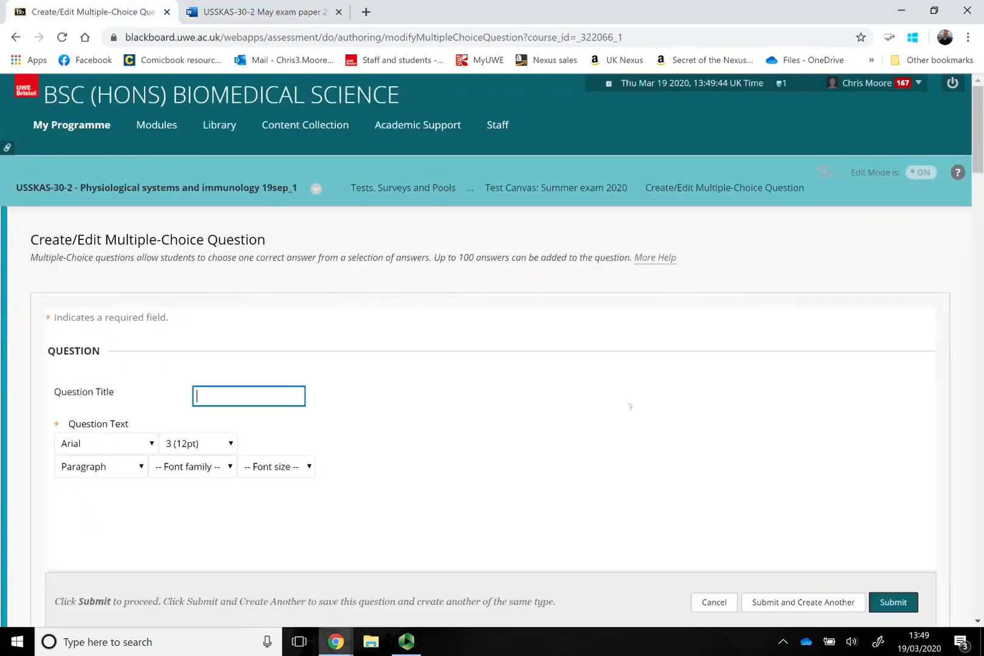
pyautogui.scroll(-9, 630, 407)
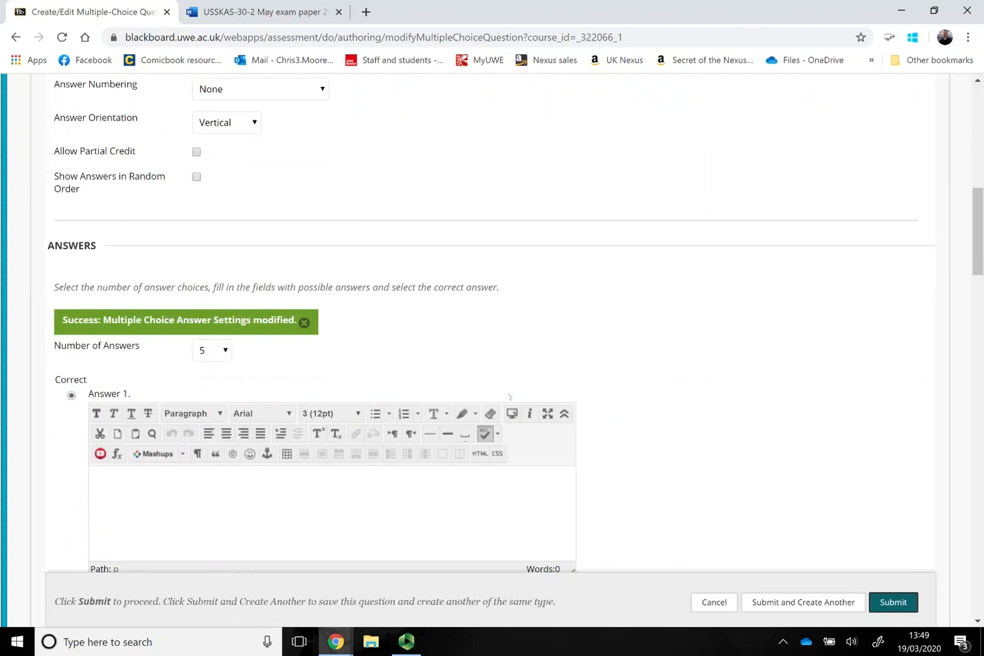
pyautogui.scroll(3, 472, 339)
pyautogui.scroll(-3, 472, 338)
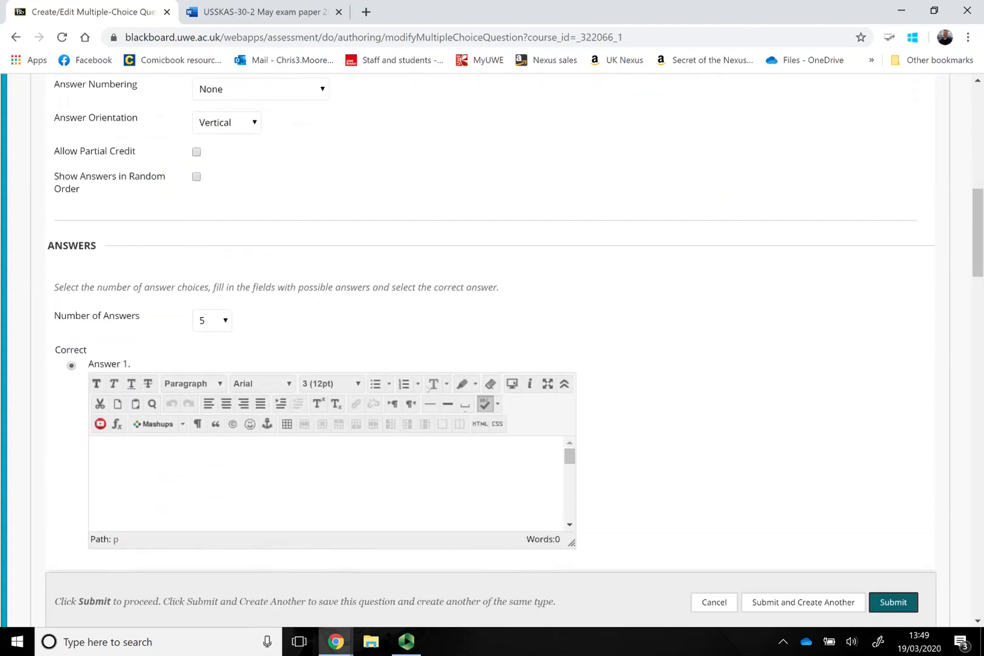
pyautogui.click(329, 483)
pyautogui.hotkey('ctrl', 'v')
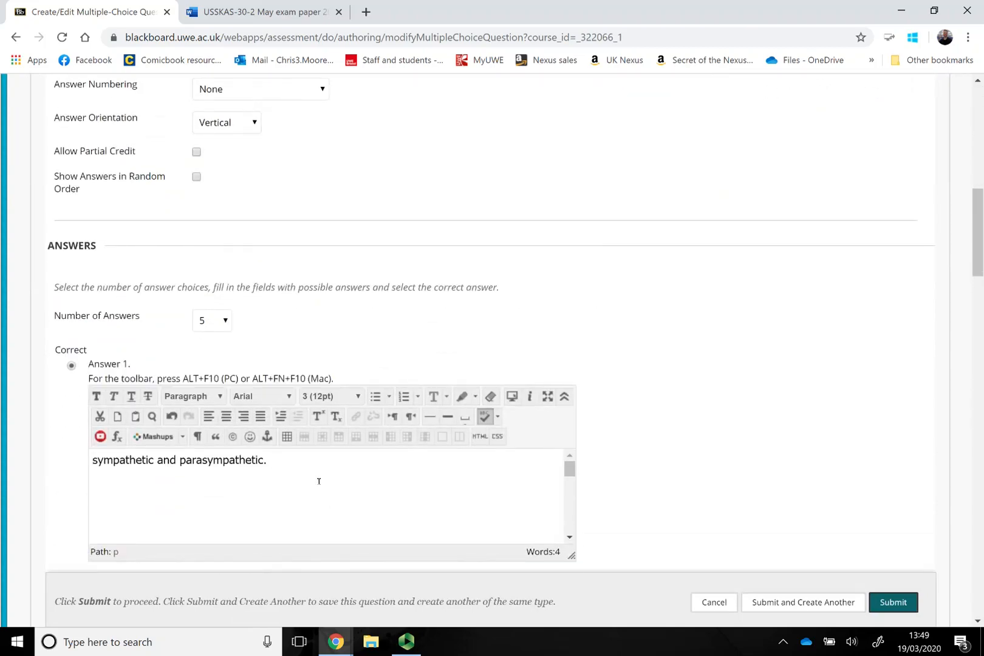
pyautogui.hotkey('ctrl', 'a')
pyautogui.click(491, 396)
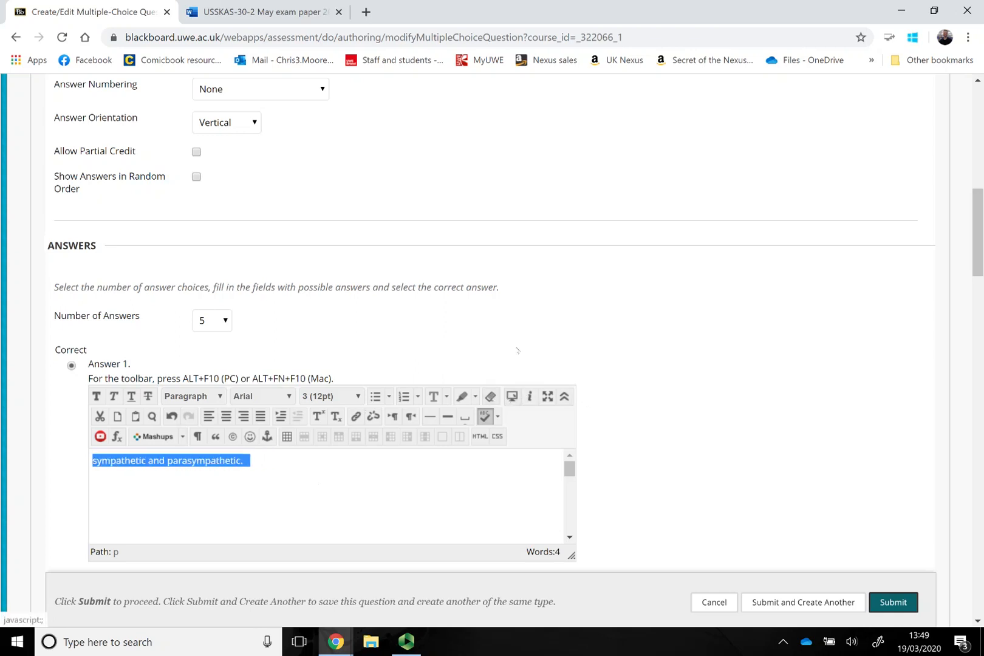
# Fill the remaining answers with placeholder text: "f" in Answers 2, 4 and 5, and "ff" in Answer 3.
pyautogui.scroll(-5, 597, 438)
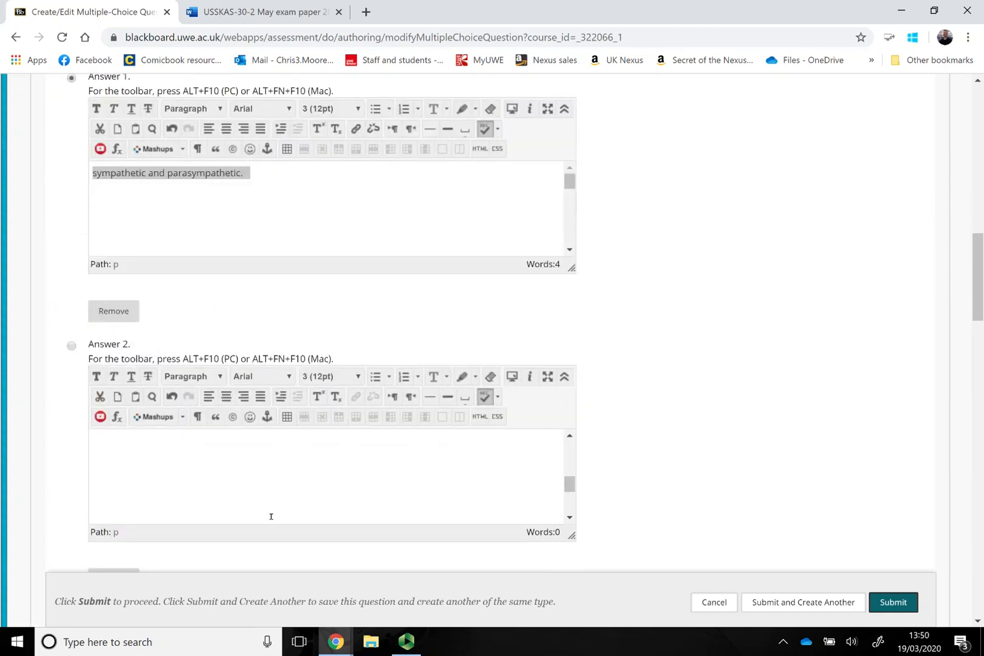
pyautogui.scroll(-6, 637, 439)
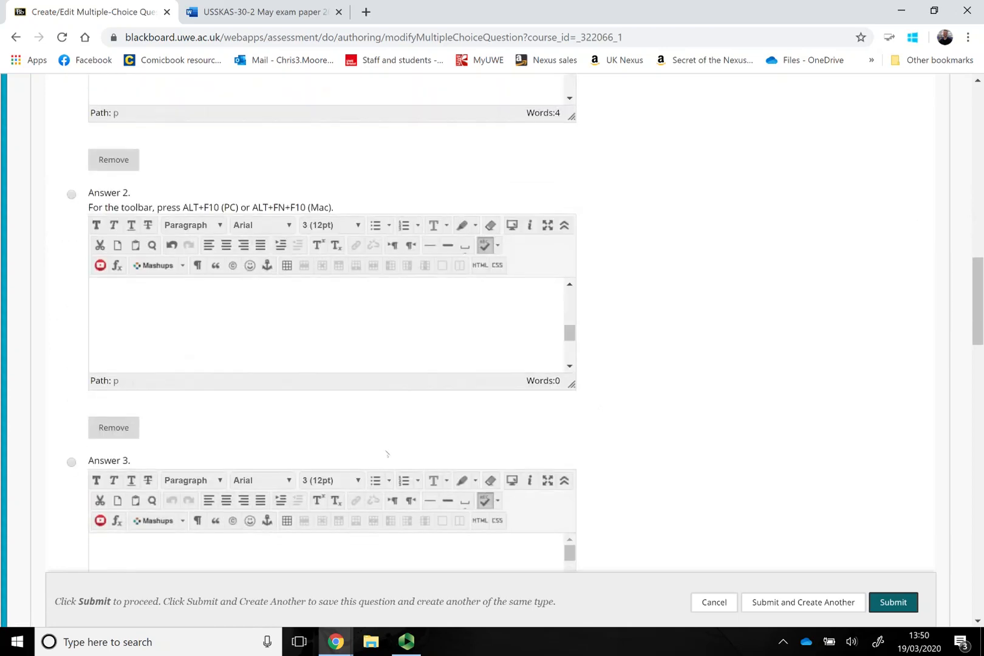
pyautogui.click(322, 379)
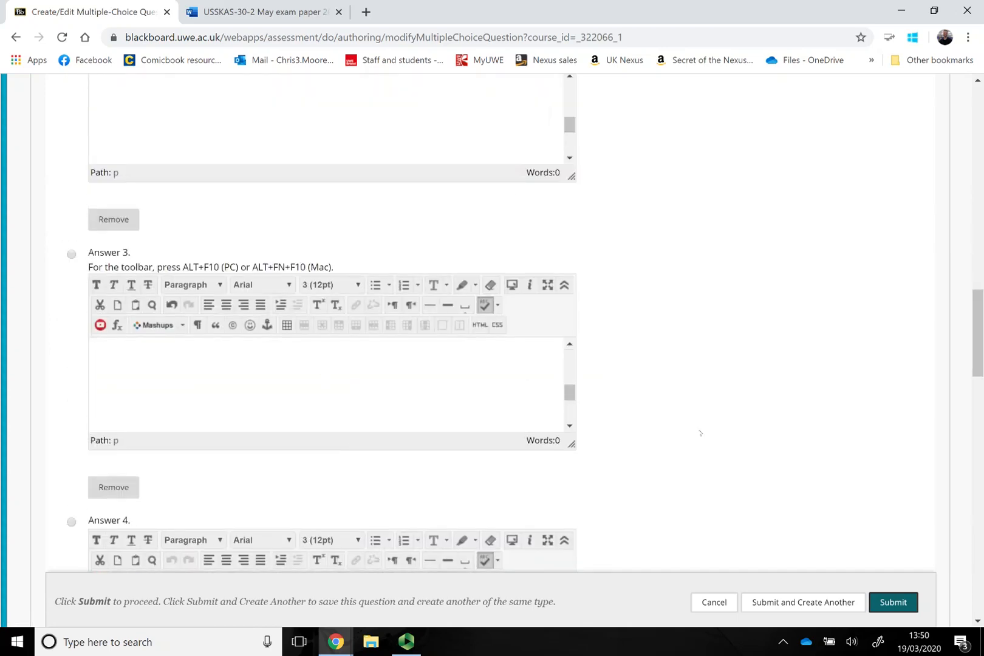
pyautogui.scroll(-5, 364, 371)
pyautogui.click(411, 364)
pyautogui.write('f')
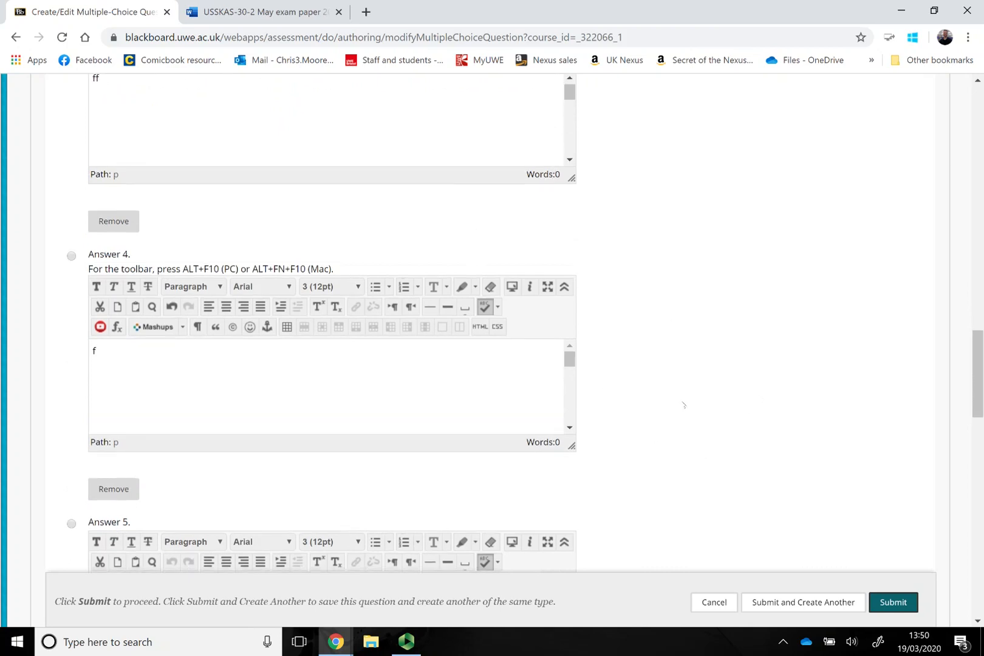
pyautogui.scroll(-2, 420, 455)
pyautogui.click(421, 488)
pyautogui.write('f')
# Mark Answer 4 as the correct answer and submit the question, starting another one of the same type.
pyautogui.click(71, 116)
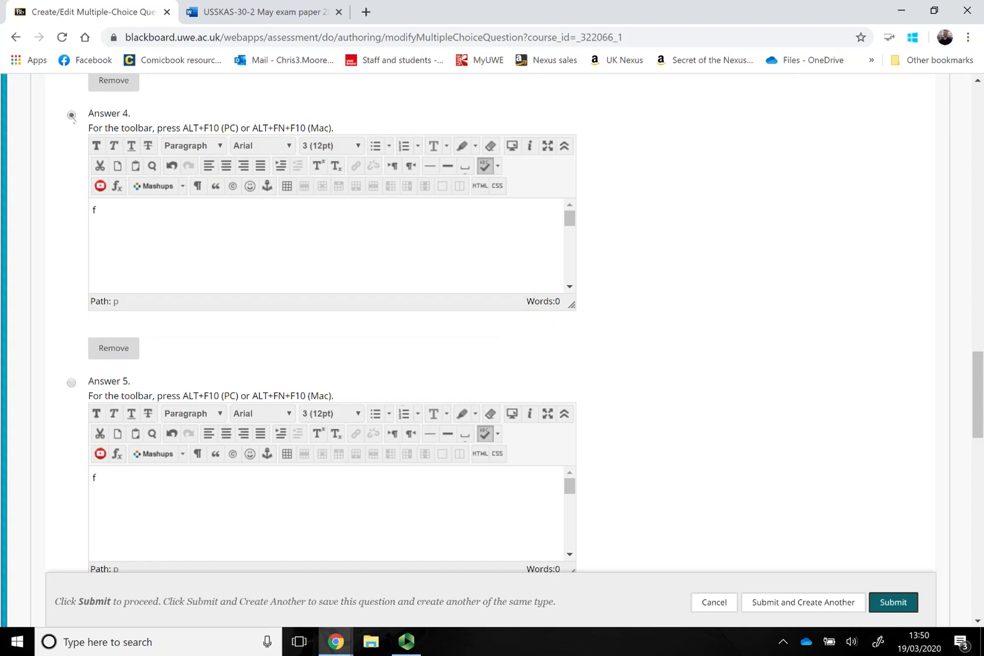
pyautogui.scroll(-4, 666, 410)
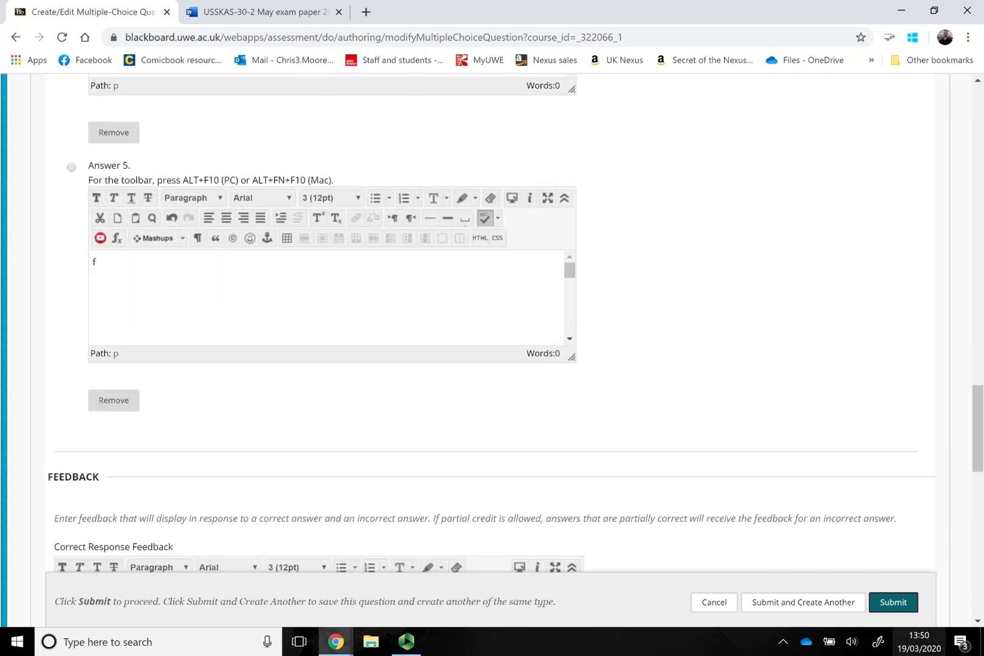
pyautogui.click(797, 607)
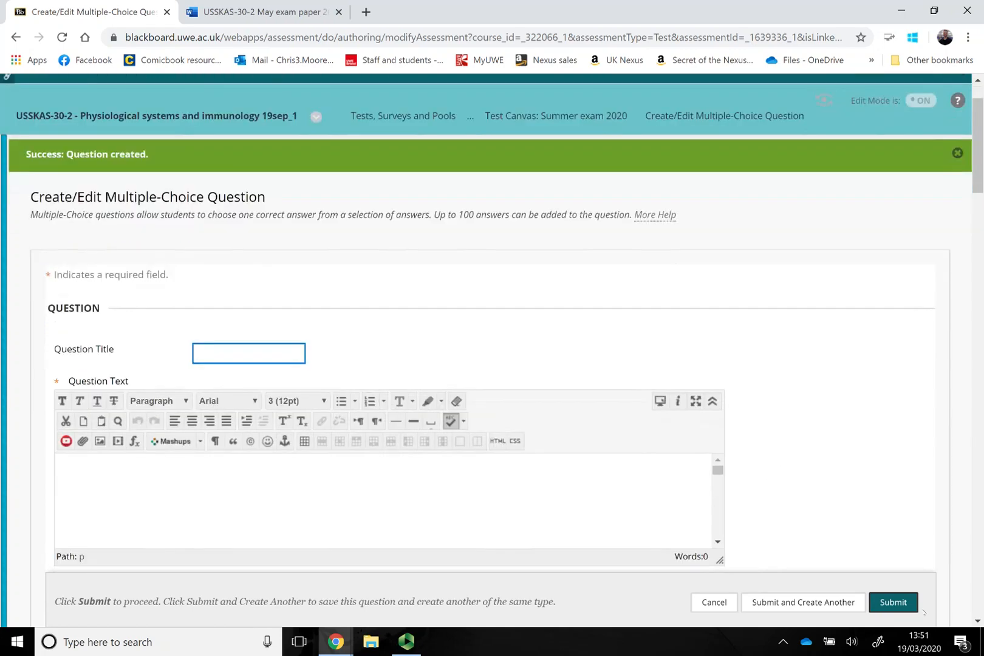
# Dismiss the success notice and cancel the blank Multiple Choice question to return to the test canvas.
pyautogui.click(609, 115)
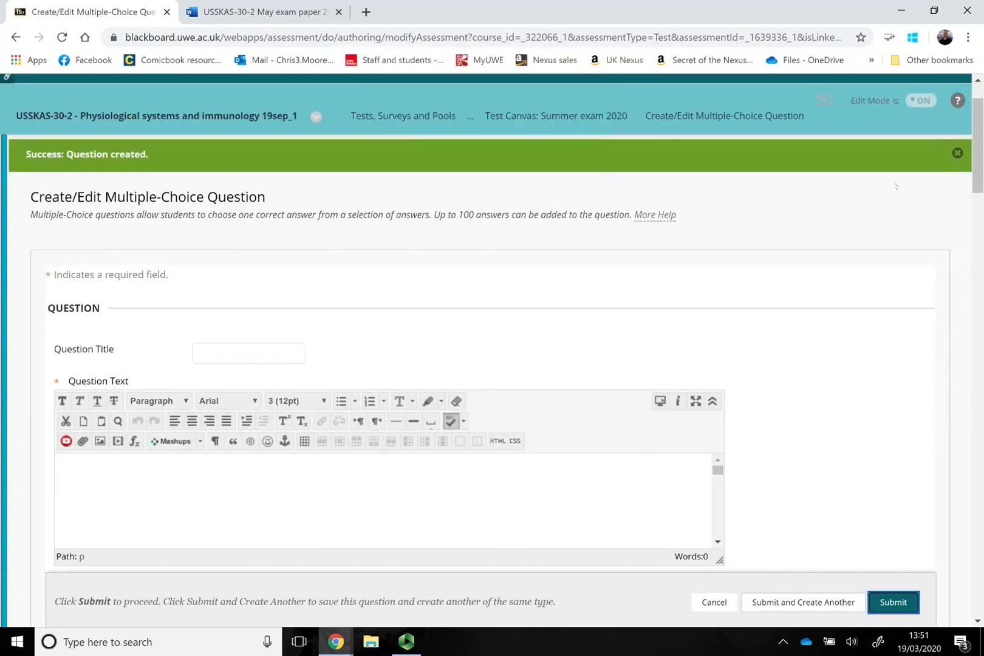
pyautogui.click(960, 155)
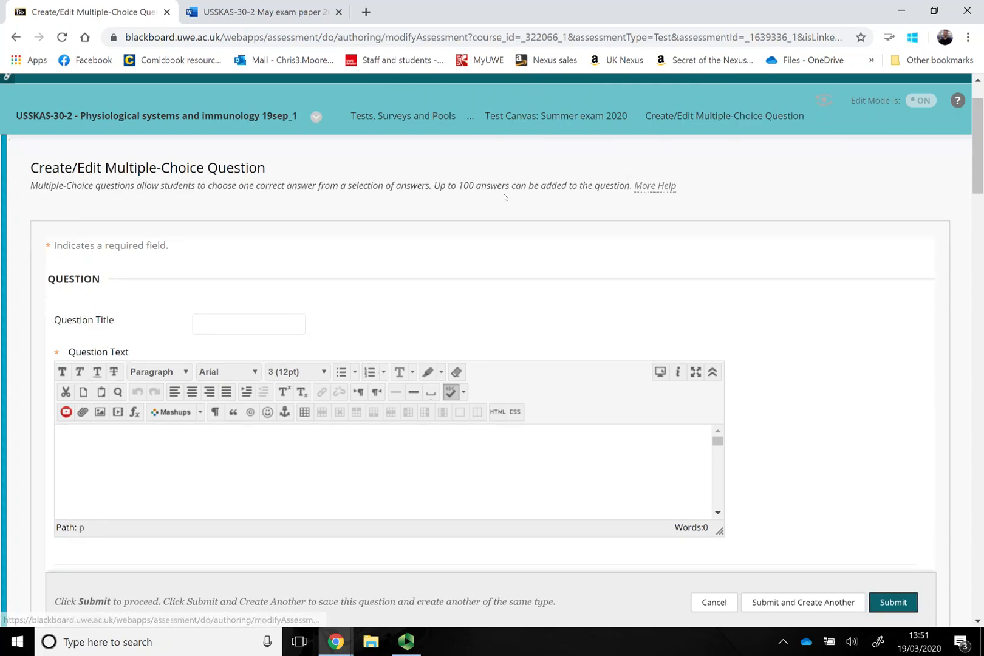
pyautogui.click(716, 601)
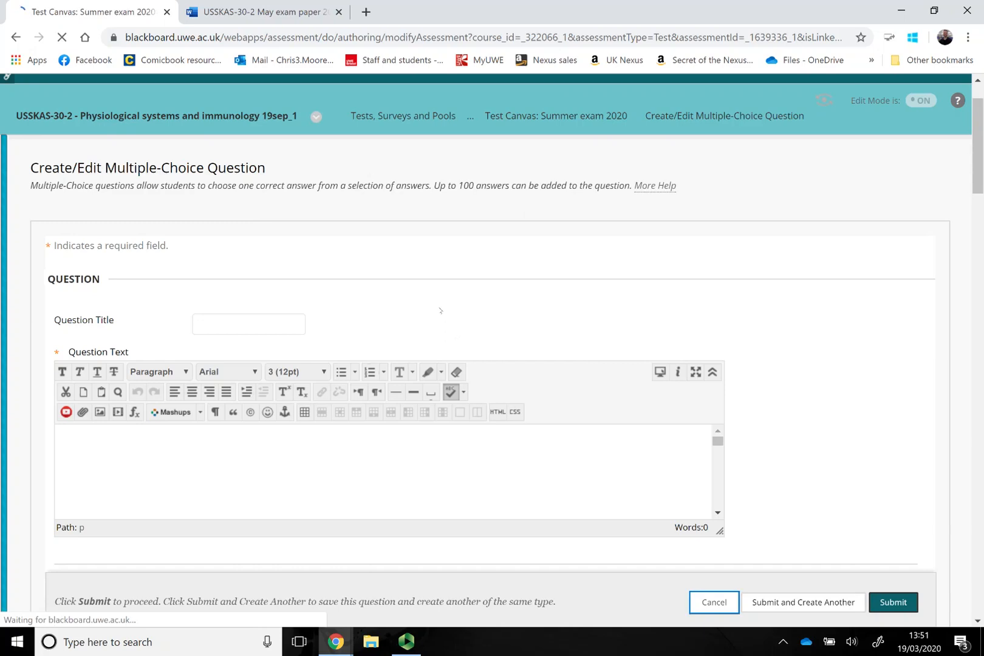
# Select question 1 on the test canvas and update its points to 1.
pyautogui.scroll(-4, 469, 411)
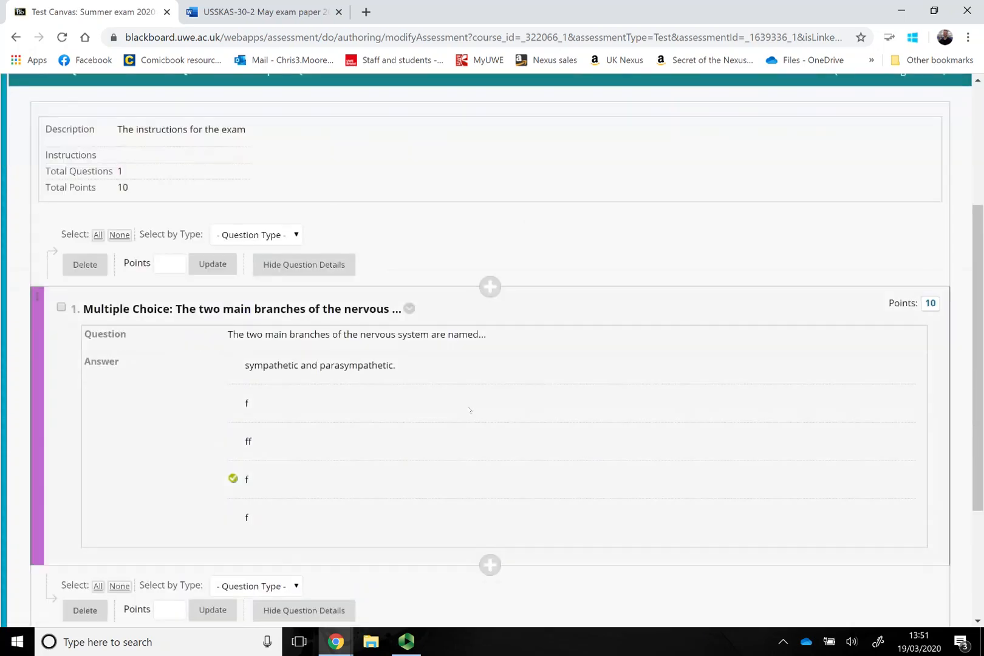
pyautogui.scroll(-3, 470, 411)
pyautogui.scroll(1, 343, 260)
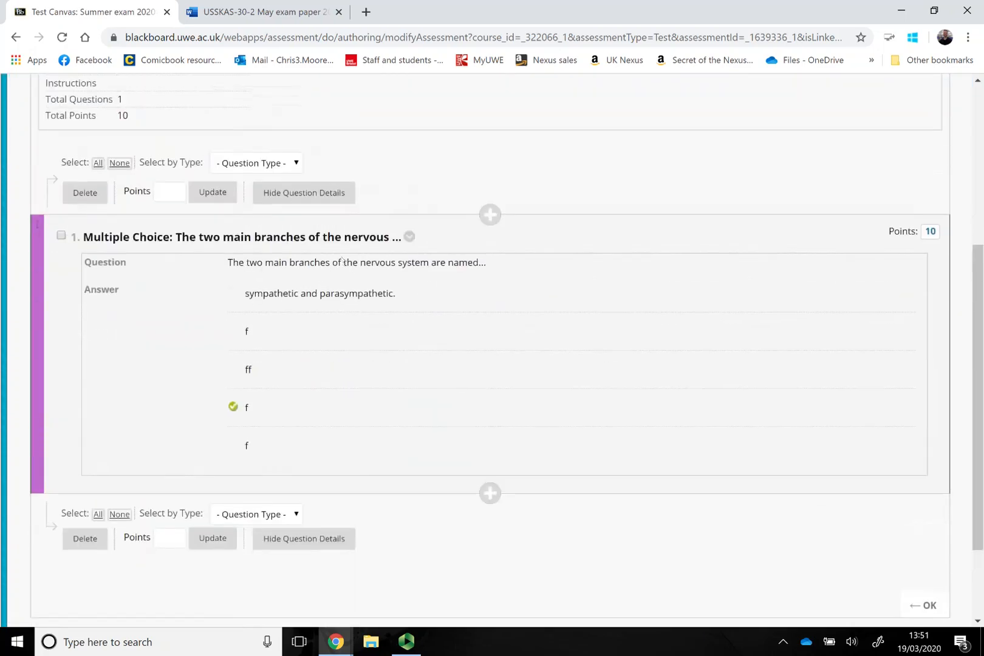
pyautogui.scroll(3, 345, 262)
pyautogui.scroll(-1, 426, 290)
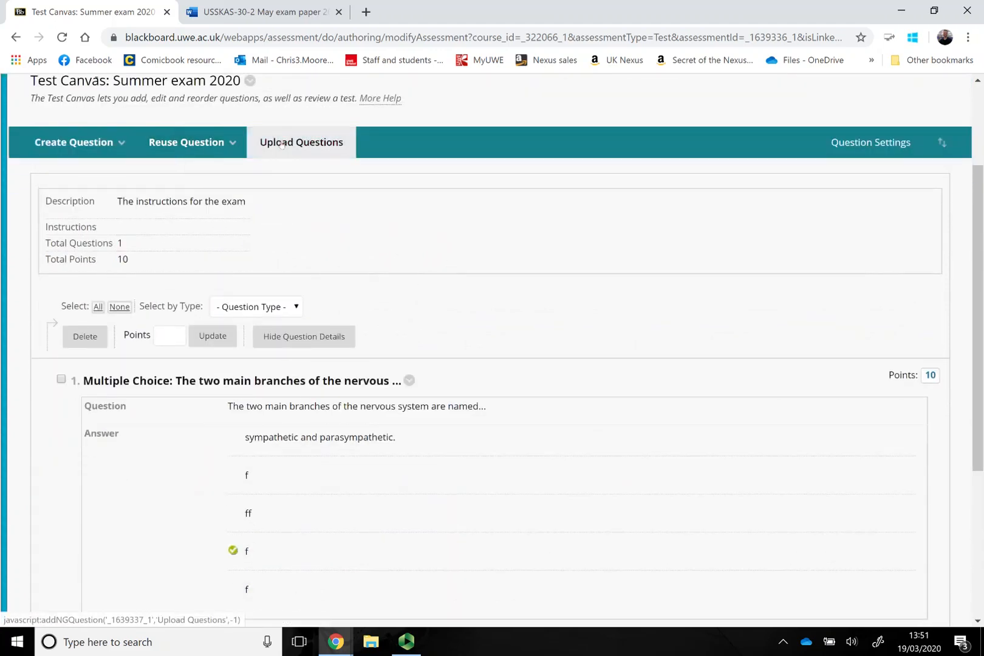
pyautogui.scroll(-3, 517, 339)
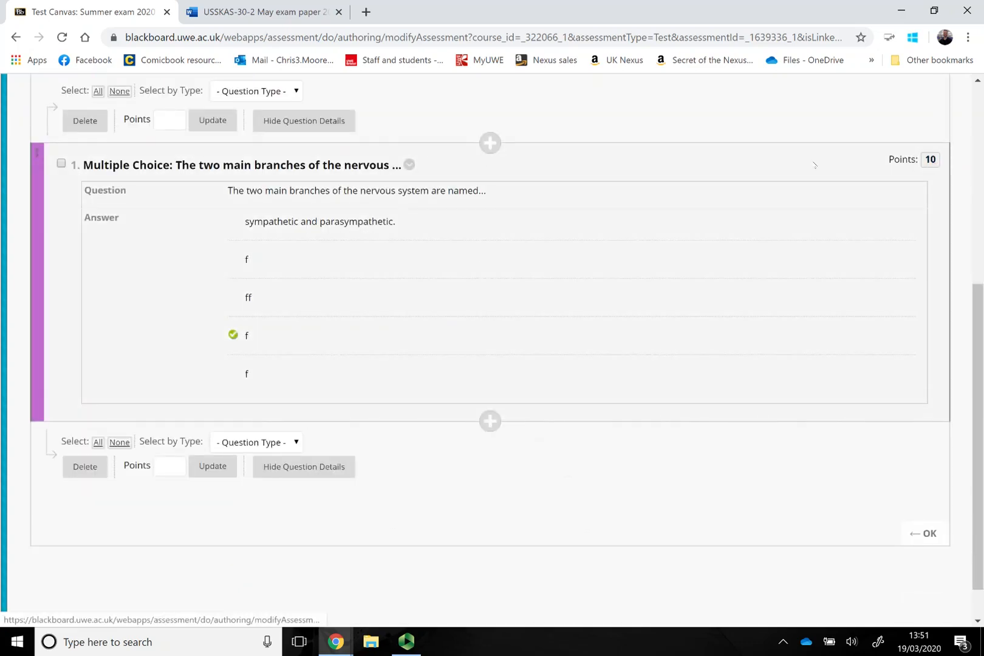
pyautogui.click(178, 122)
pyautogui.write('1')
pyautogui.click(61, 163)
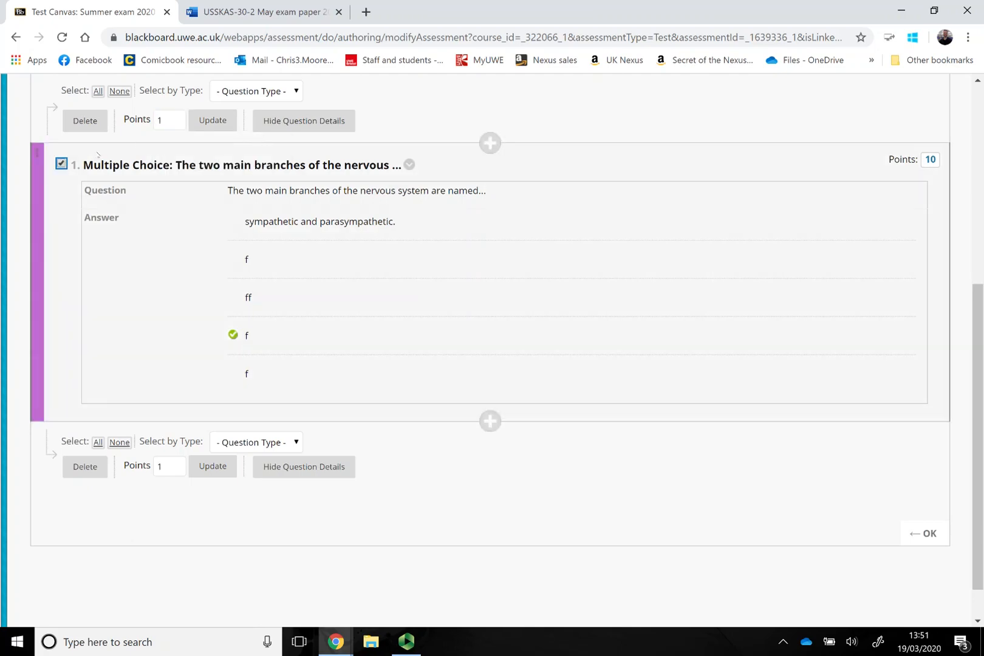
pyautogui.doubleClick(163, 121)
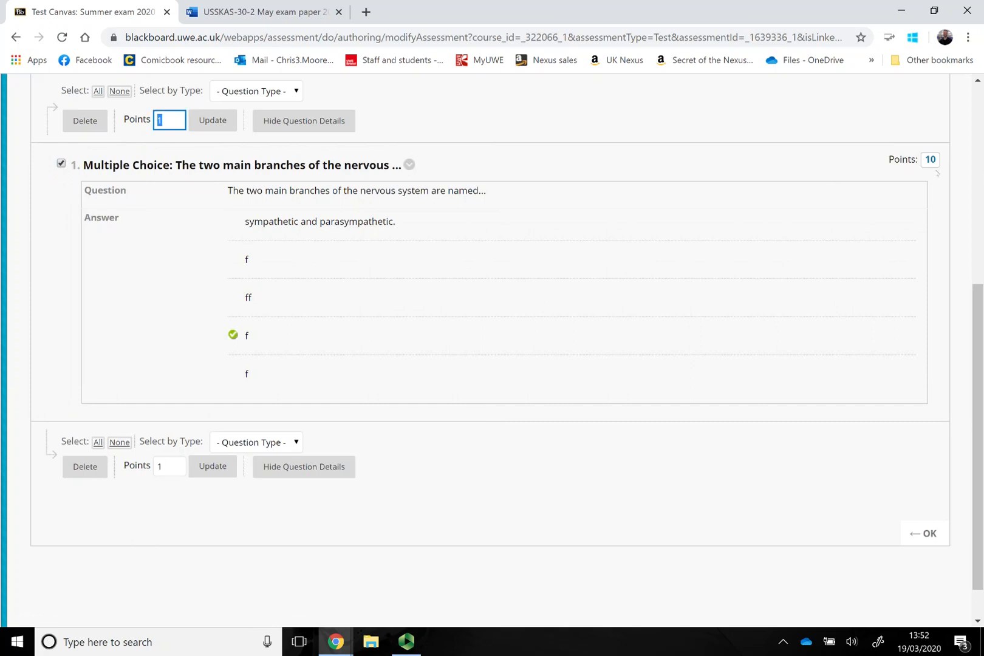
pyautogui.click(209, 120)
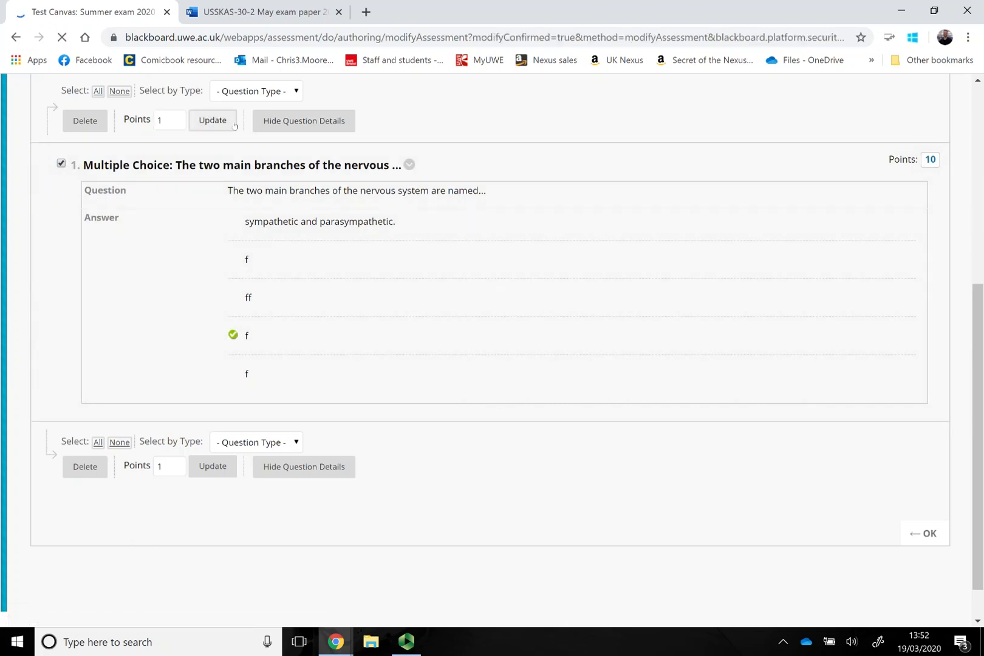
# Add a Short Answer question below question 1 with the question text "What is the following?".
pyautogui.scroll(-5, 429, 363)
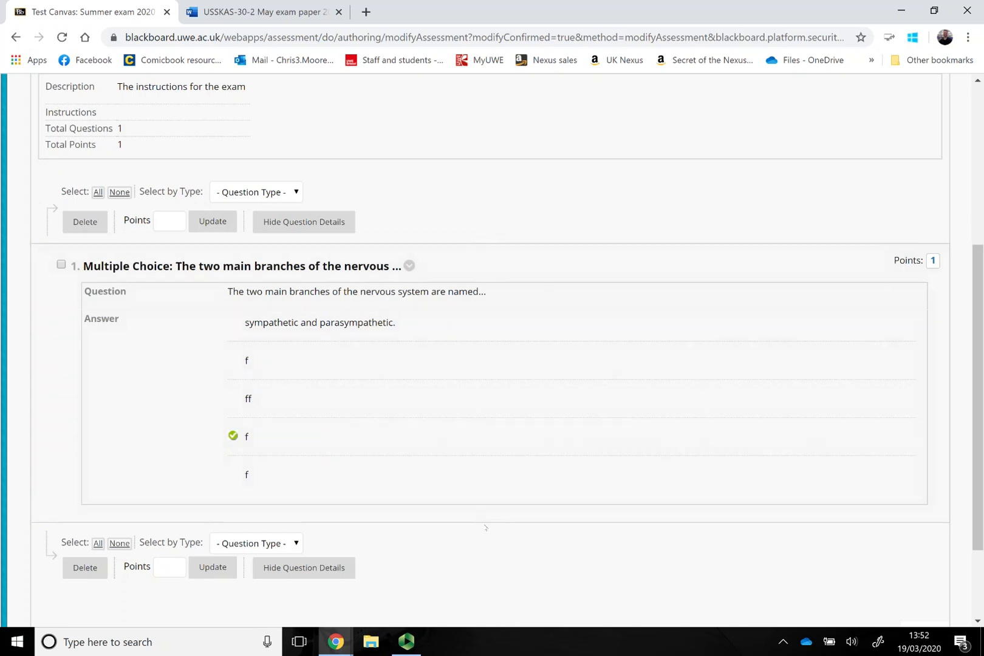
pyautogui.click(489, 522)
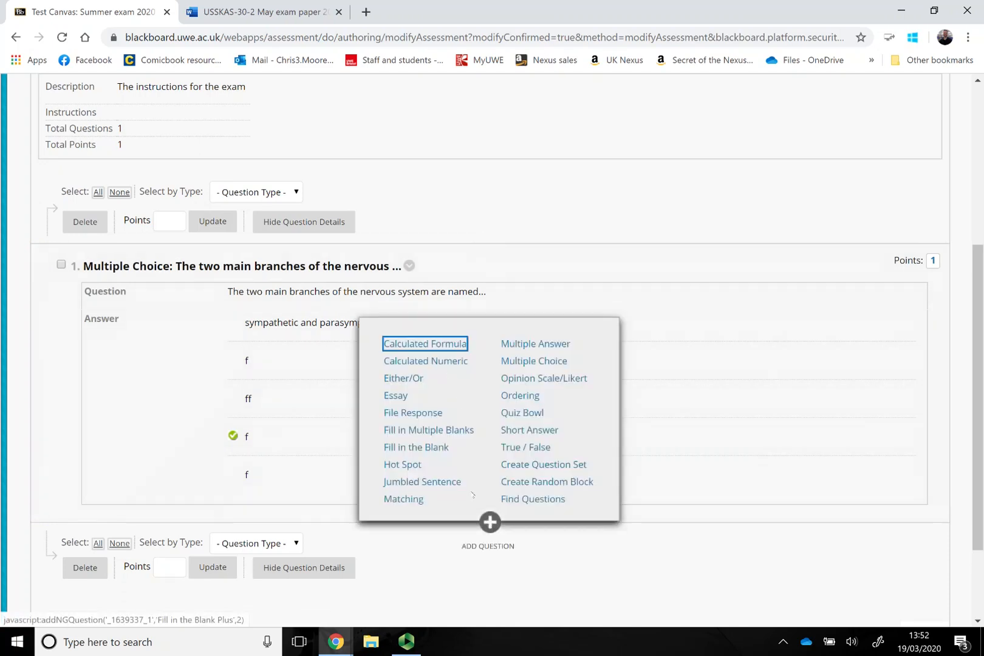
pyautogui.click(541, 431)
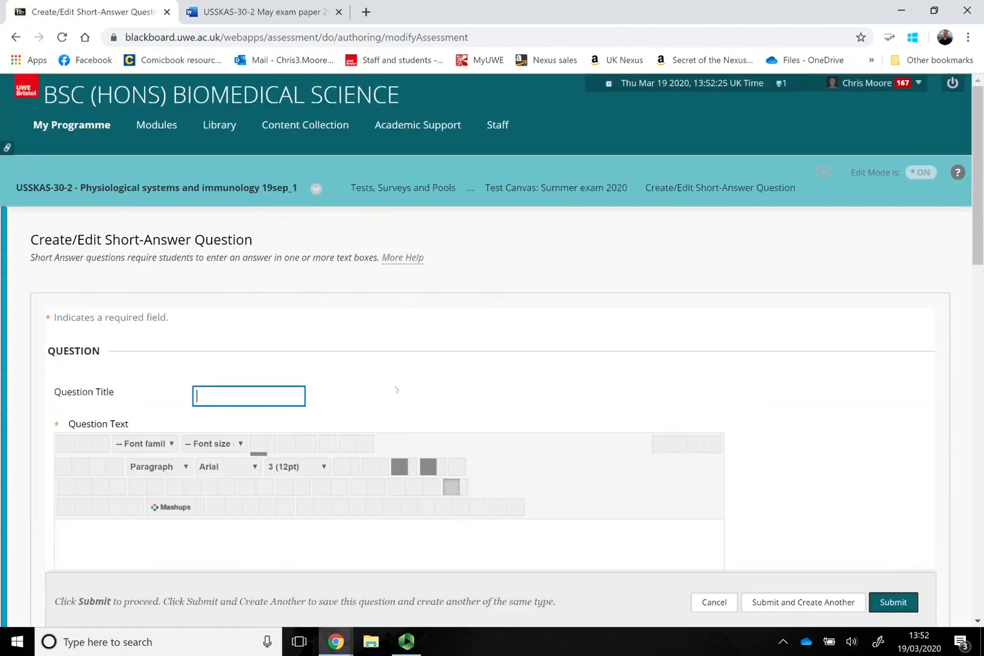
pyautogui.scroll(-3, 392, 377)
pyautogui.click(389, 333)
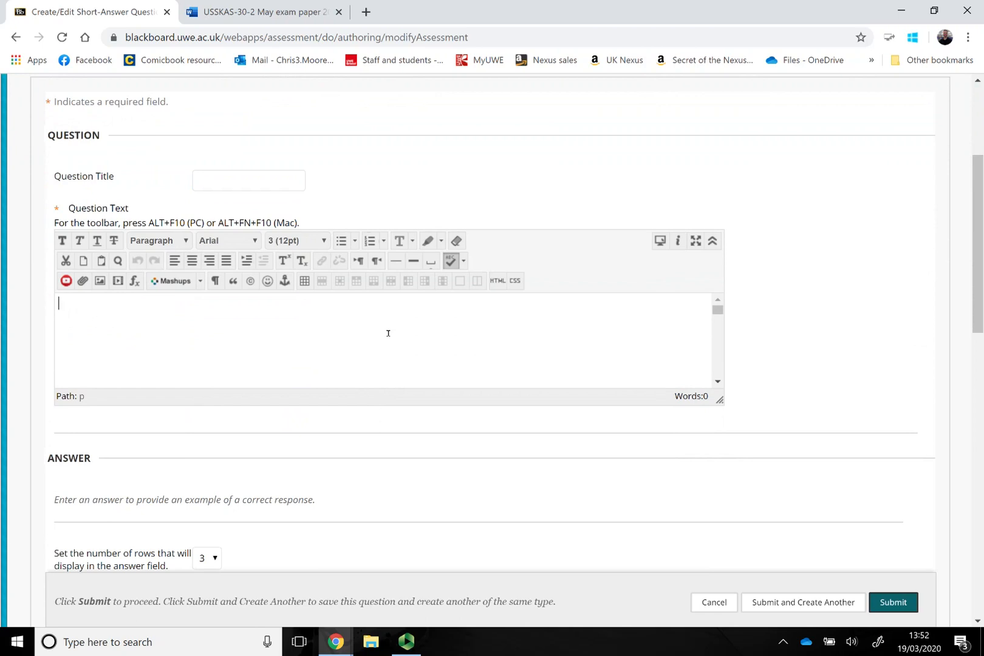
pyautogui.write('What is the following?')
# Set the number of rows displayed in the Short Answer question's answer field to 6.
pyautogui.scroll(-3, 388, 333)
pyautogui.scroll(-3, 390, 444)
pyautogui.click(215, 415)
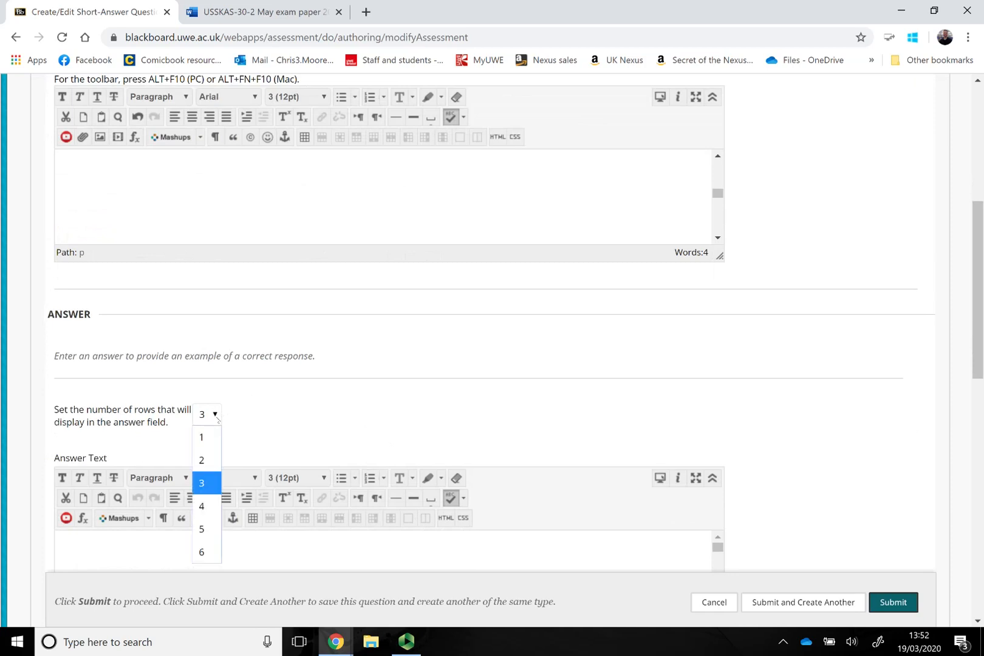
pyautogui.click(206, 552)
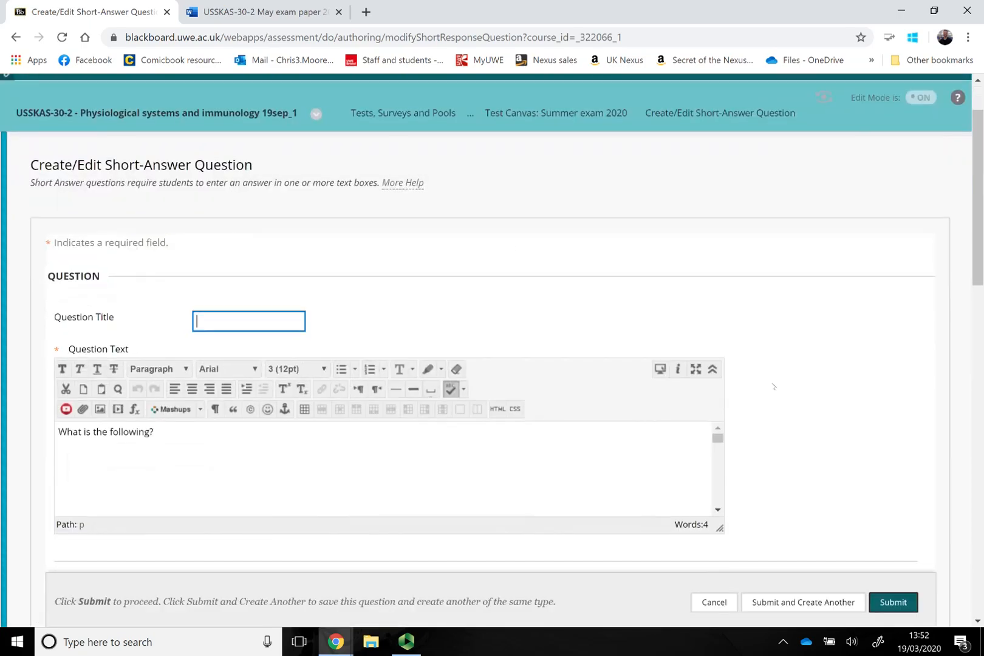
# Review the Rubrics, Categories and Keywords, and Instructor Notes sections, and open the options for adding a rubric.
pyautogui.scroll(-8, 774, 386)
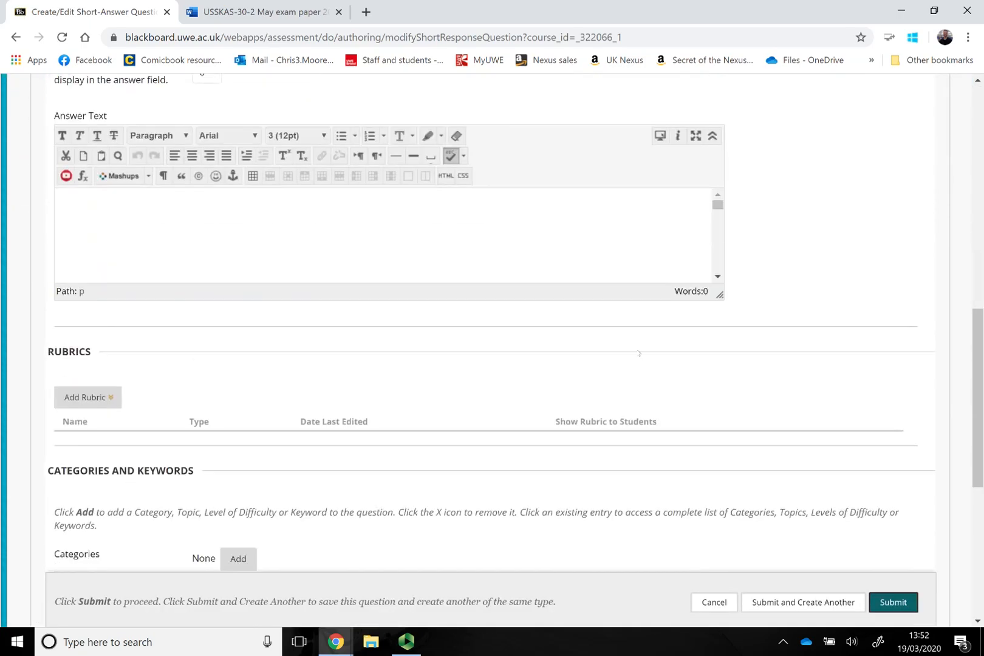
pyautogui.scroll(-7, 322, 395)
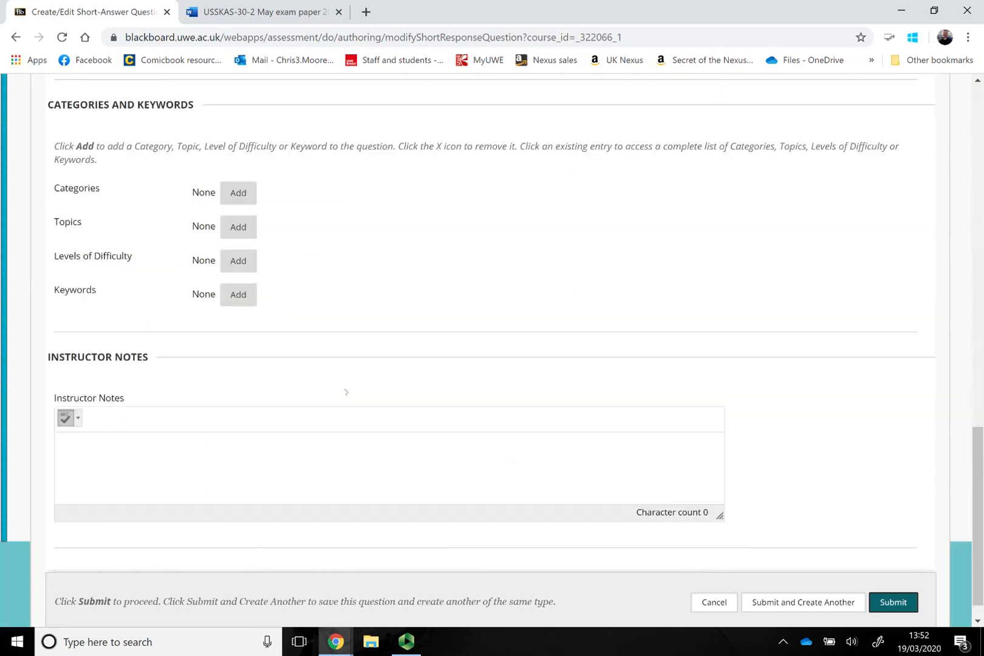
pyautogui.scroll(1, 273, 273)
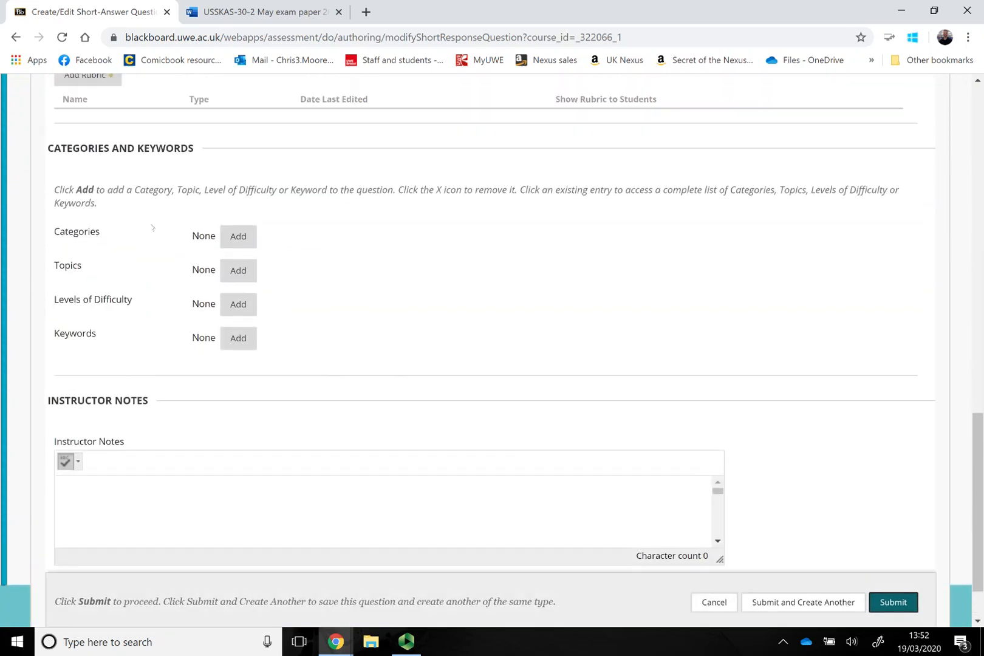
pyautogui.scroll(2, 116, 210)
pyautogui.click(91, 219)
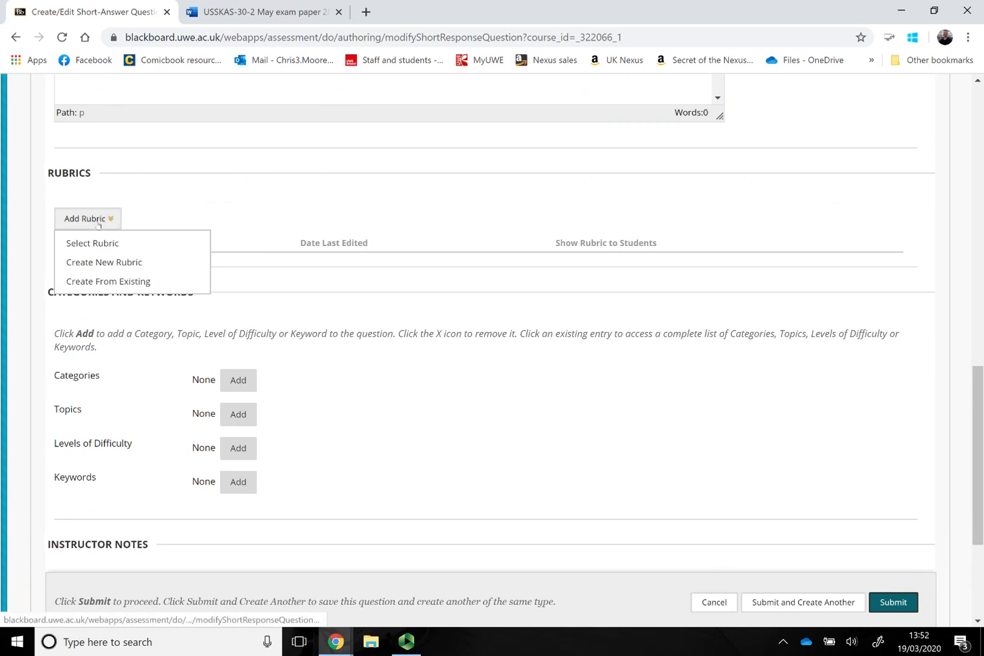
pyautogui.scroll(-1, 790, 492)
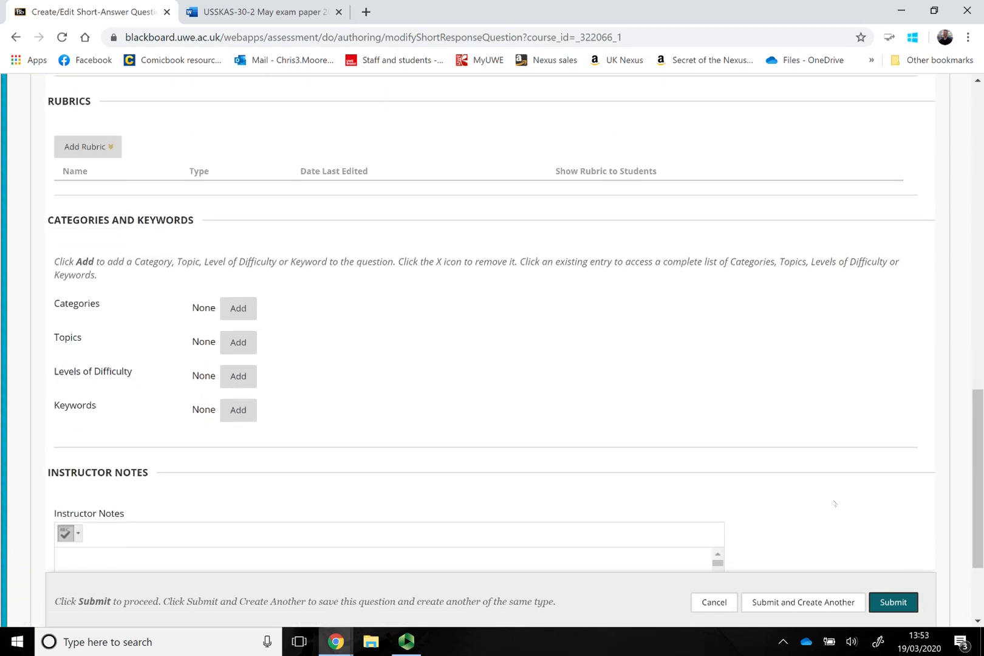
# Submit the Short Answer question and check its entry on the test canvas.
pyautogui.click(891, 603)
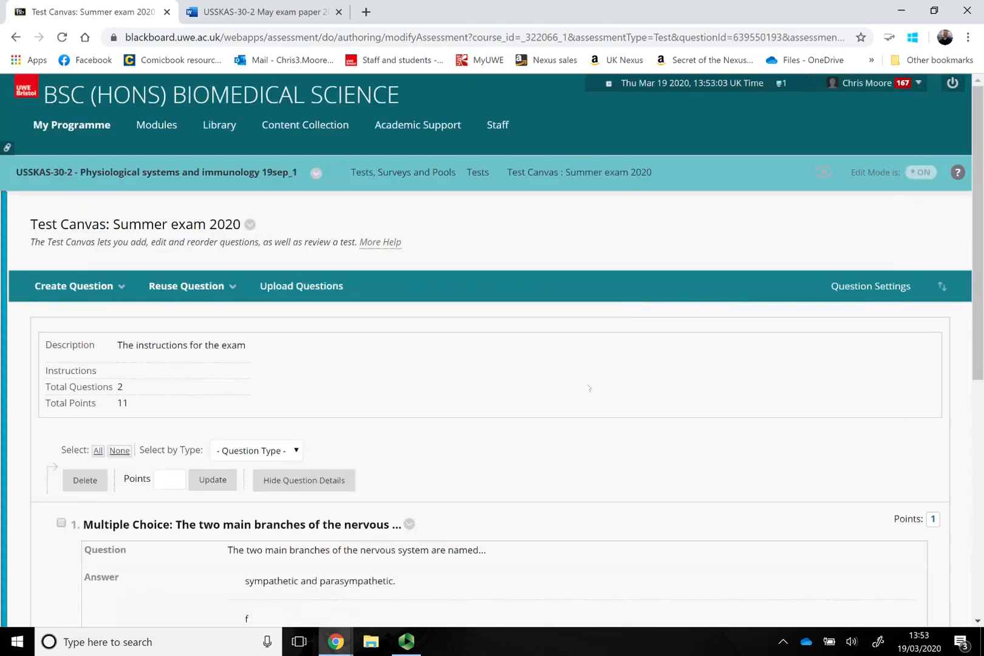
pyautogui.scroll(-3, 586, 371)
pyautogui.scroll(-4, 585, 366)
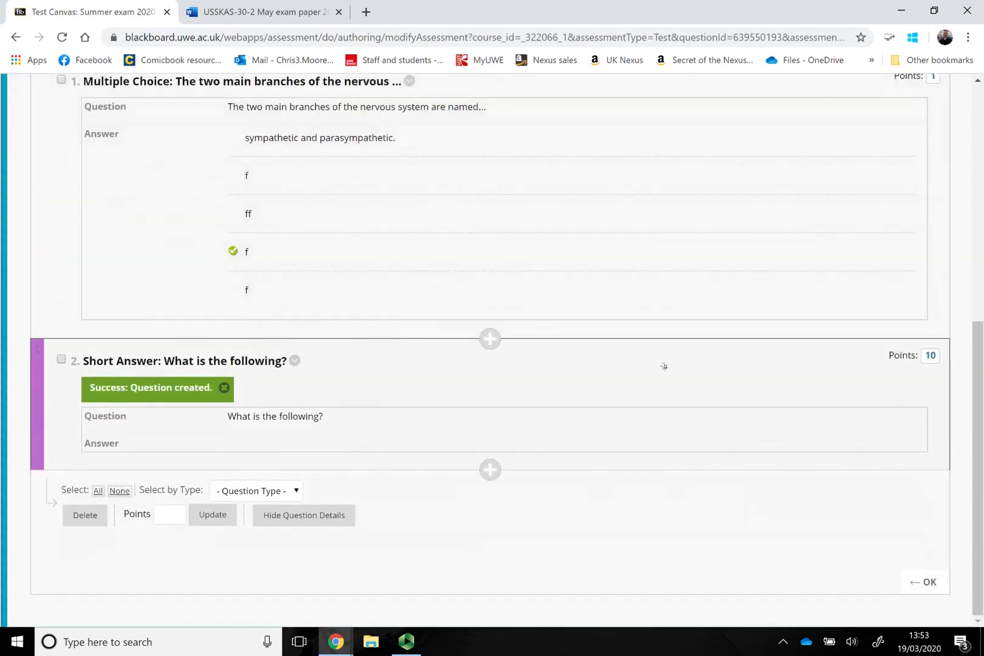
# Finish editing the test canvas and submit Summer exam 2020 as the test to deploy in the Assessments - Physiology area.
pyautogui.scroll(7, 672, 365)
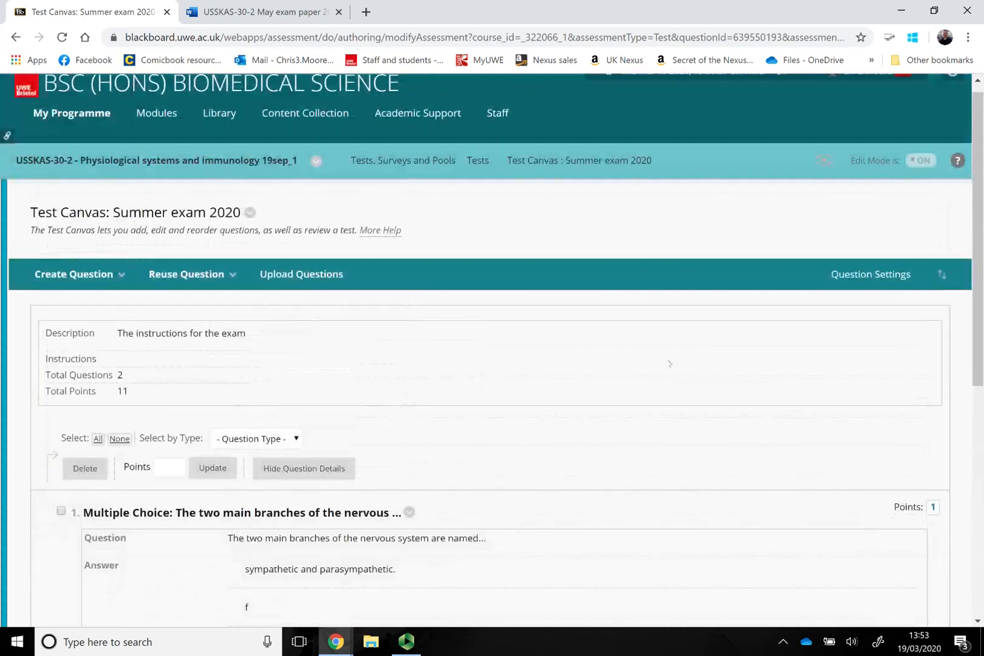
pyautogui.scroll(-7, 777, 389)
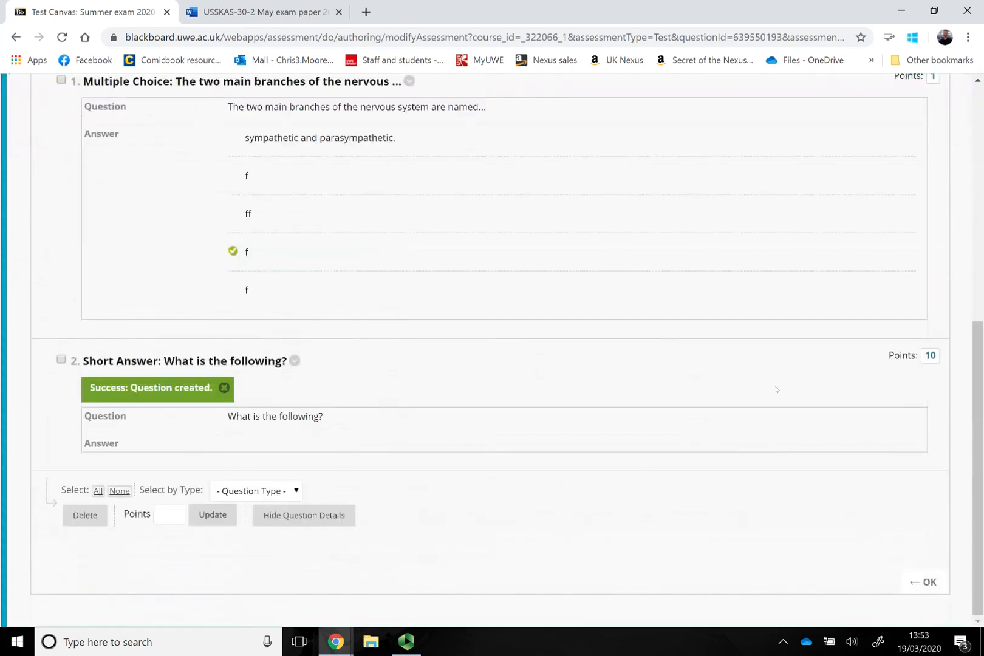
pyautogui.click(919, 582)
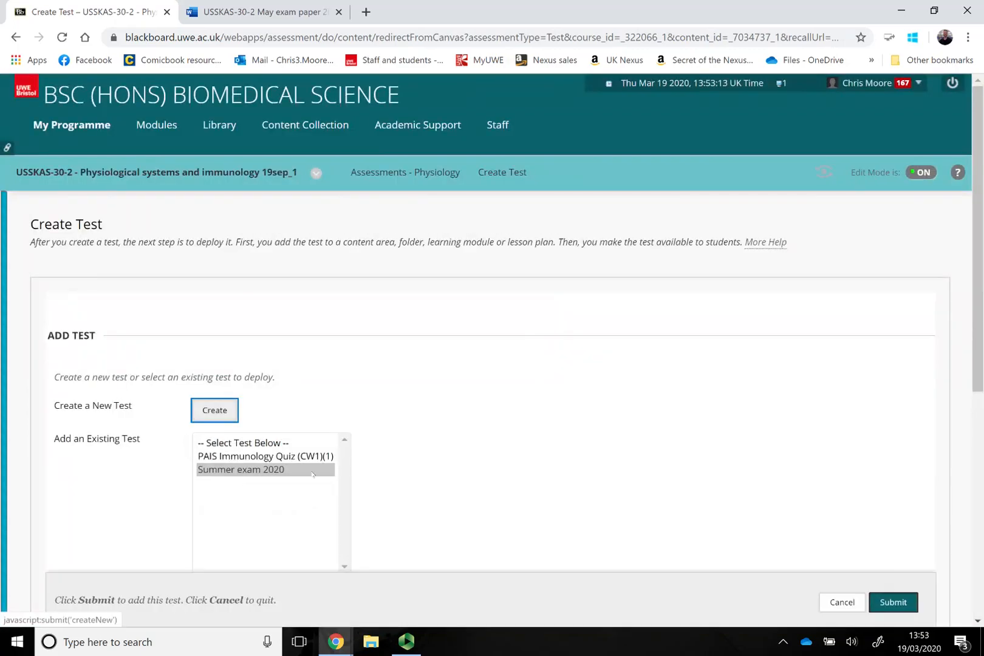
pyautogui.scroll(-3, 417, 448)
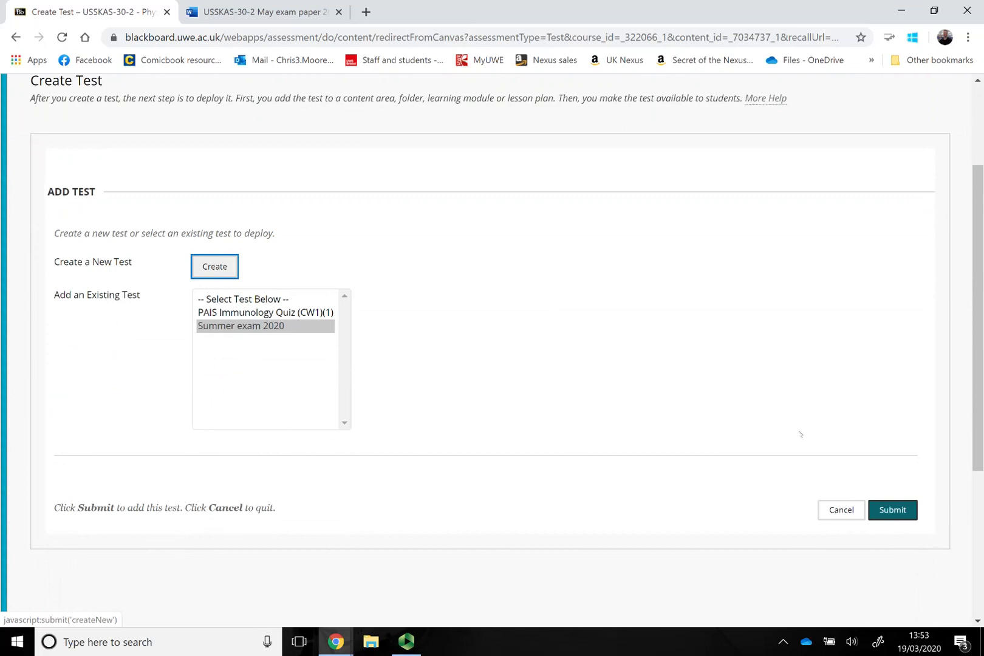
pyautogui.click(903, 515)
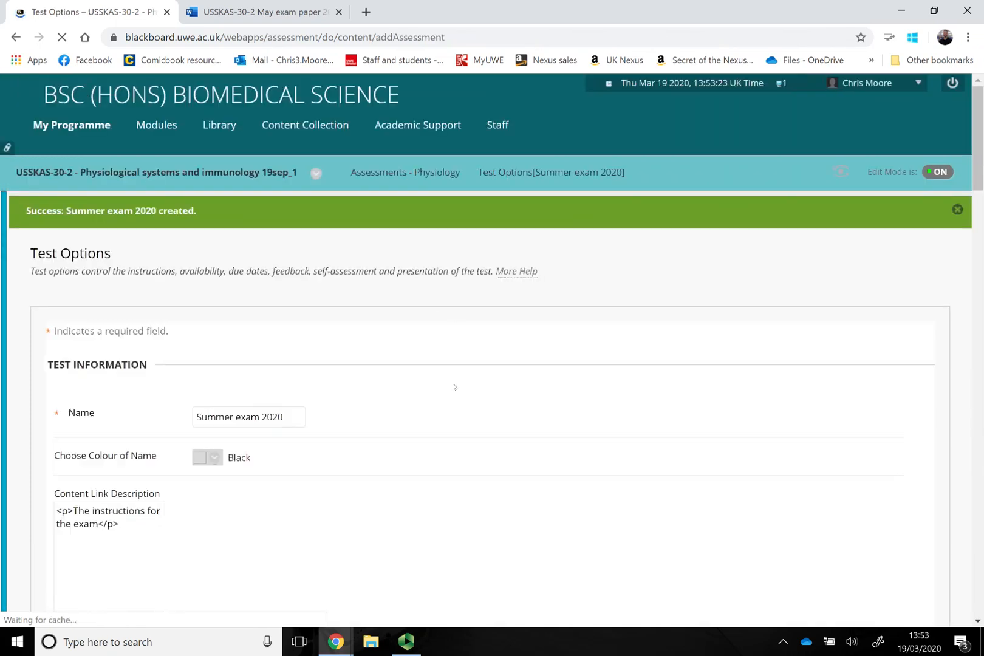
# Keep the test description shown to students before they begin, and set the test to open in a new window.
pyautogui.scroll(-2, 570, 371)
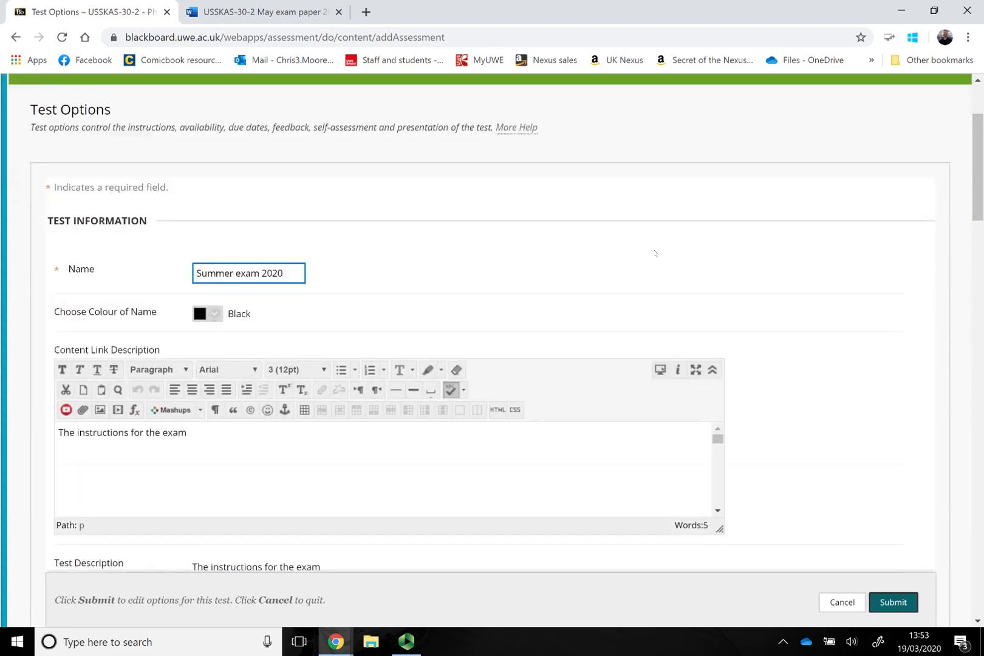
pyautogui.scroll(-5, 655, 255)
pyautogui.scroll(-2, 766, 399)
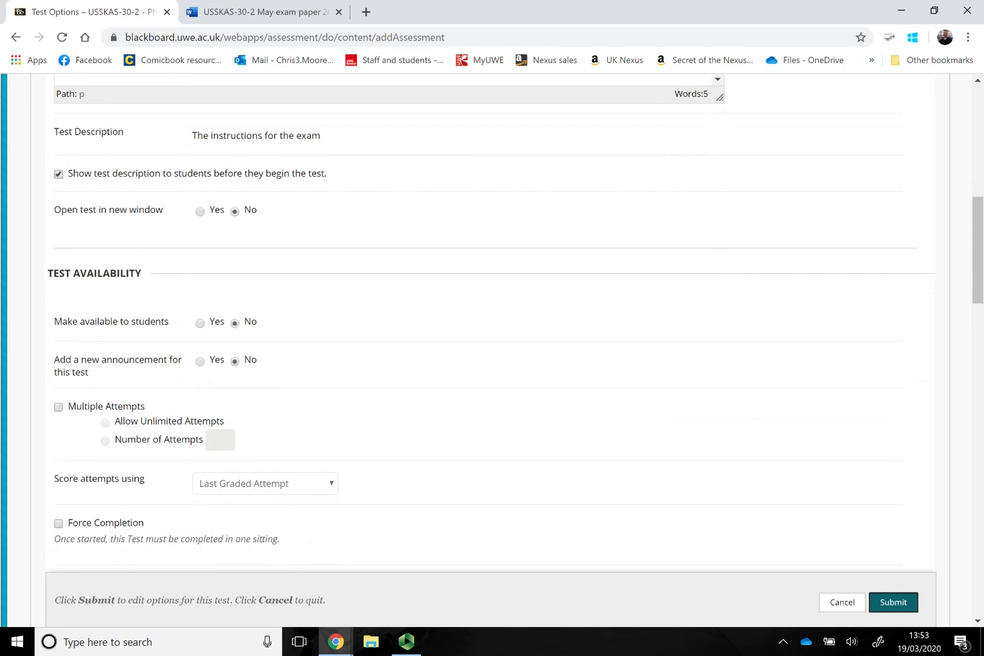
pyautogui.click(83, 178)
pyautogui.click(83, 179)
pyautogui.click(200, 212)
pyautogui.scroll(-1, 315, 341)
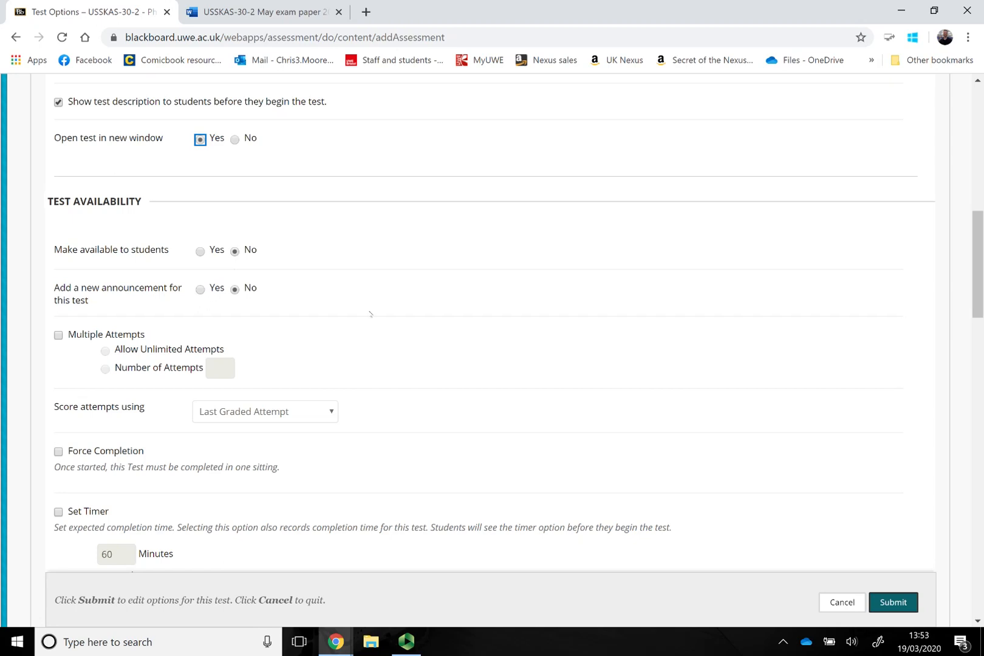
# Allow multiple attempts with the number of attempts set to 2, scored using the First Graded Attempt.
pyautogui.scroll(-2, 370, 314)
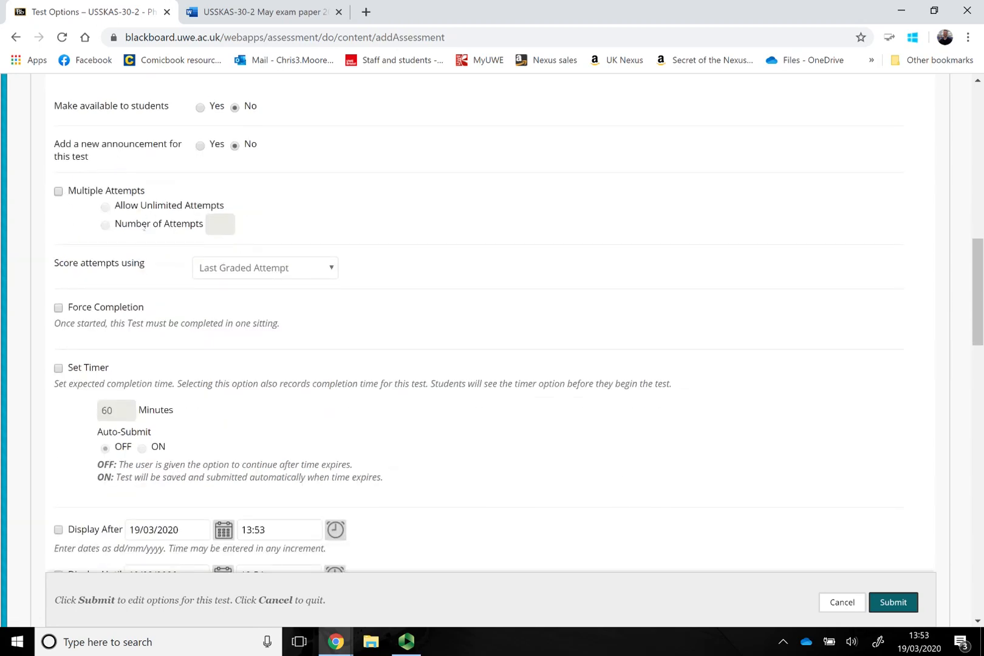
pyautogui.click(76, 193)
pyautogui.click(106, 225)
pyautogui.click(213, 229)
pyautogui.write('2')
pyautogui.click(281, 208)
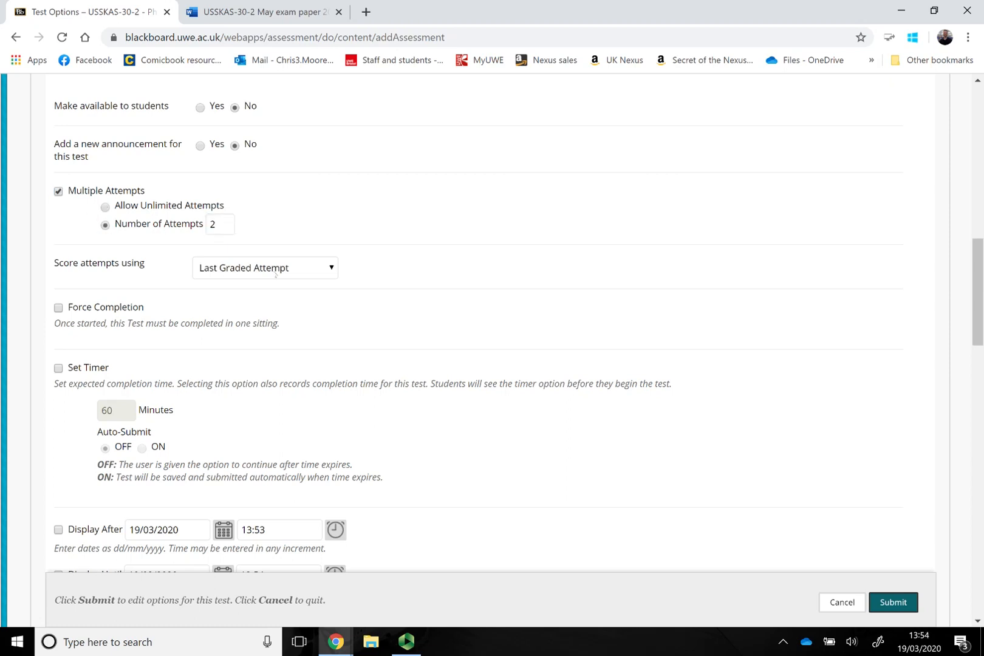
pyautogui.click(275, 268)
pyautogui.click(267, 359)
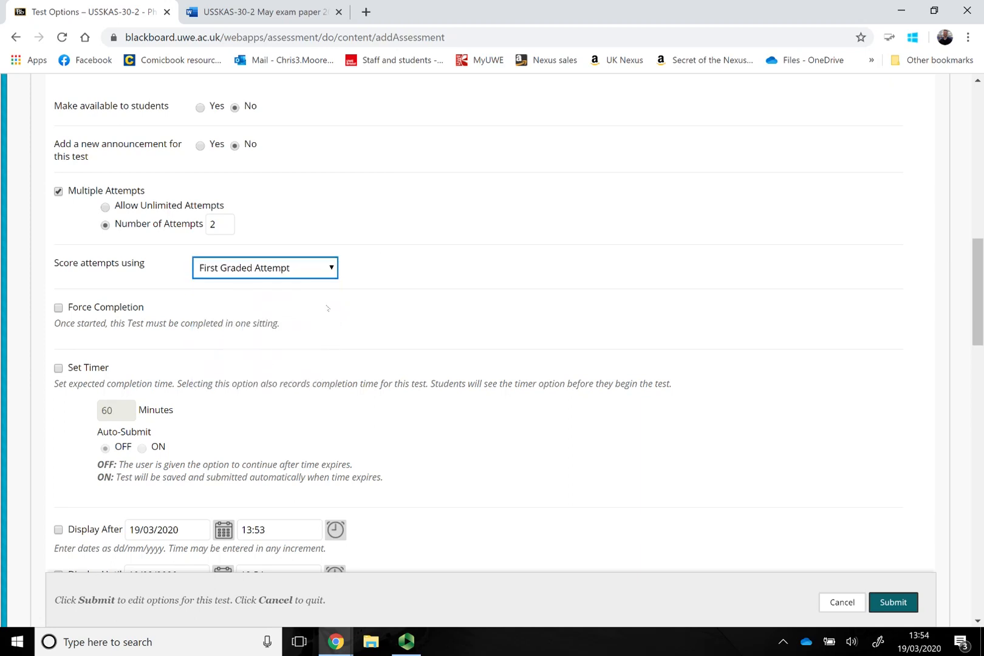
pyautogui.click(410, 231)
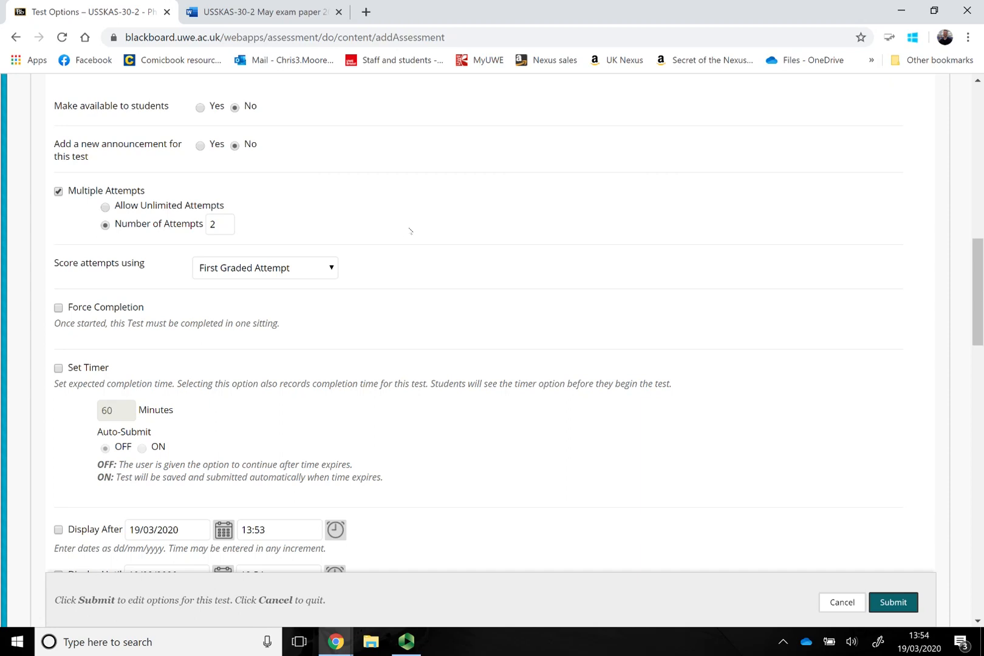
# Enable Force Completion and set a timer of 120 minutes with Auto-Submit on.
pyautogui.scroll(-2, 236, 185)
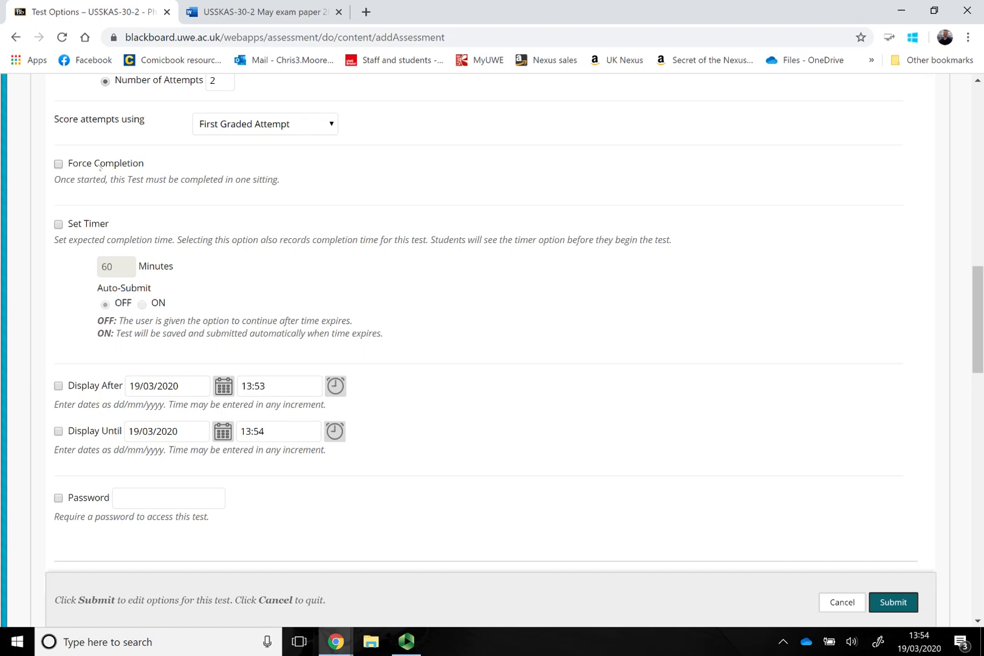
pyautogui.click(59, 164)
pyautogui.scroll(-1, 219, 178)
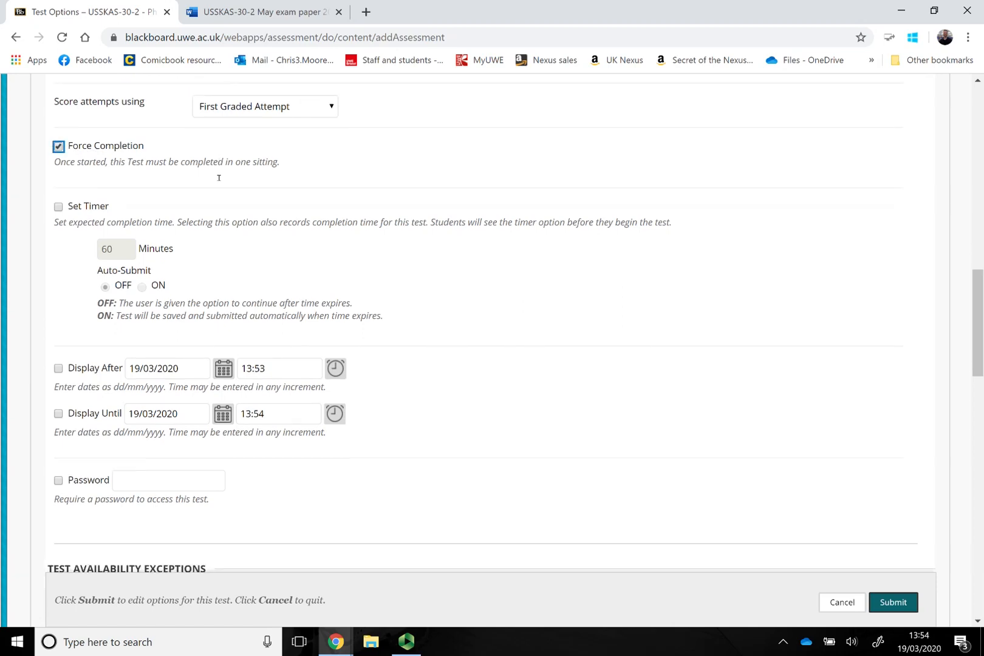
pyautogui.click(59, 152)
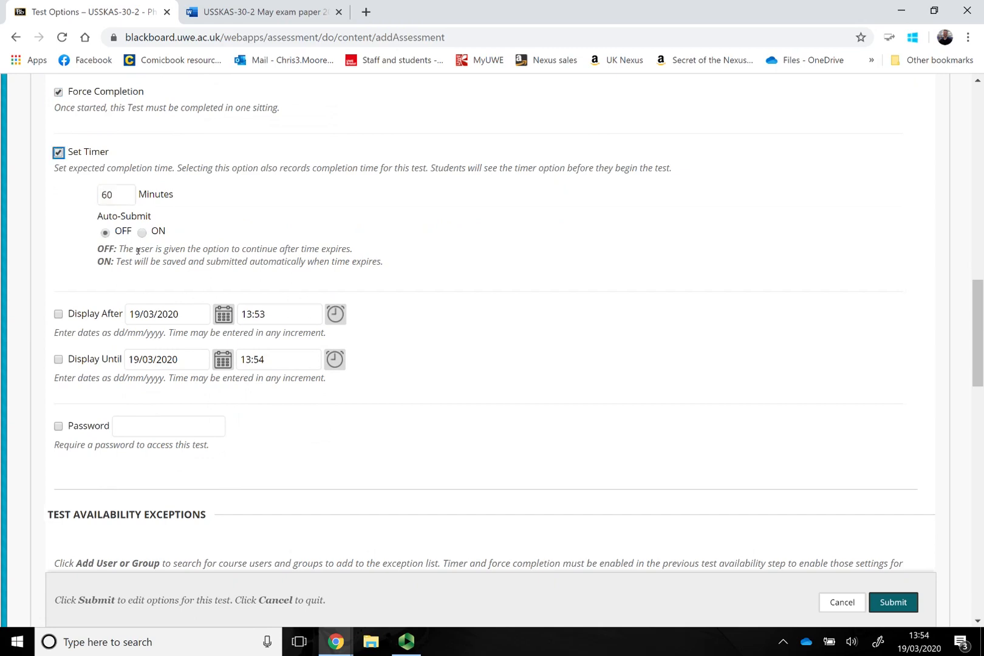
pyautogui.moveTo(121, 195); pyautogui.dragTo(106, 194)
pyautogui.write('120')
pyautogui.click(142, 235)
# Review the due date, self-assessment, results and feedback, and presentation settings, and submit the test options.
pyautogui.scroll(-2, 239, 268)
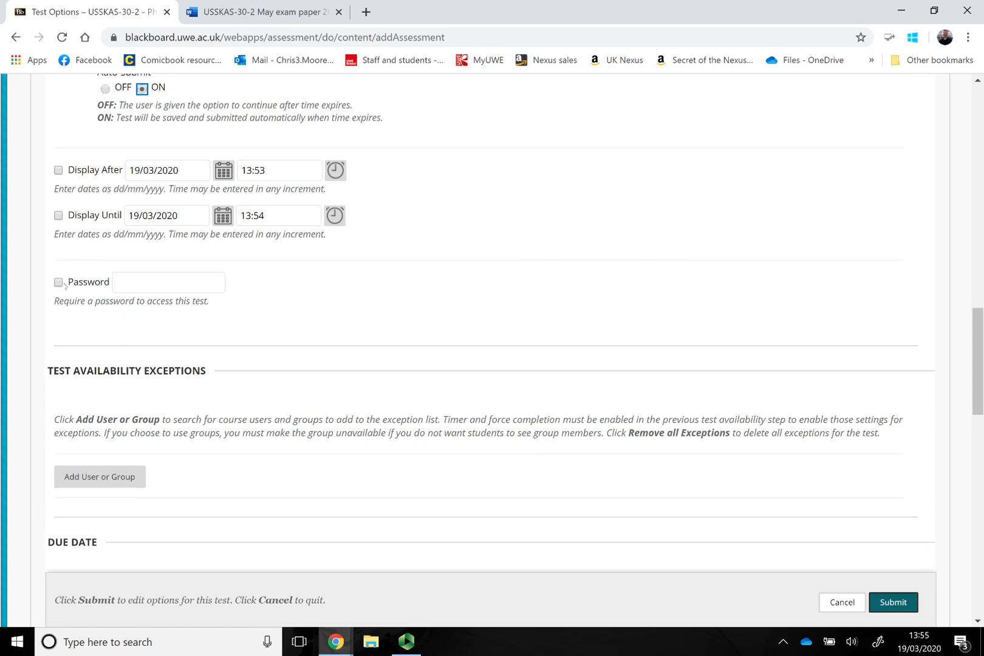
pyautogui.scroll(-7, 265, 310)
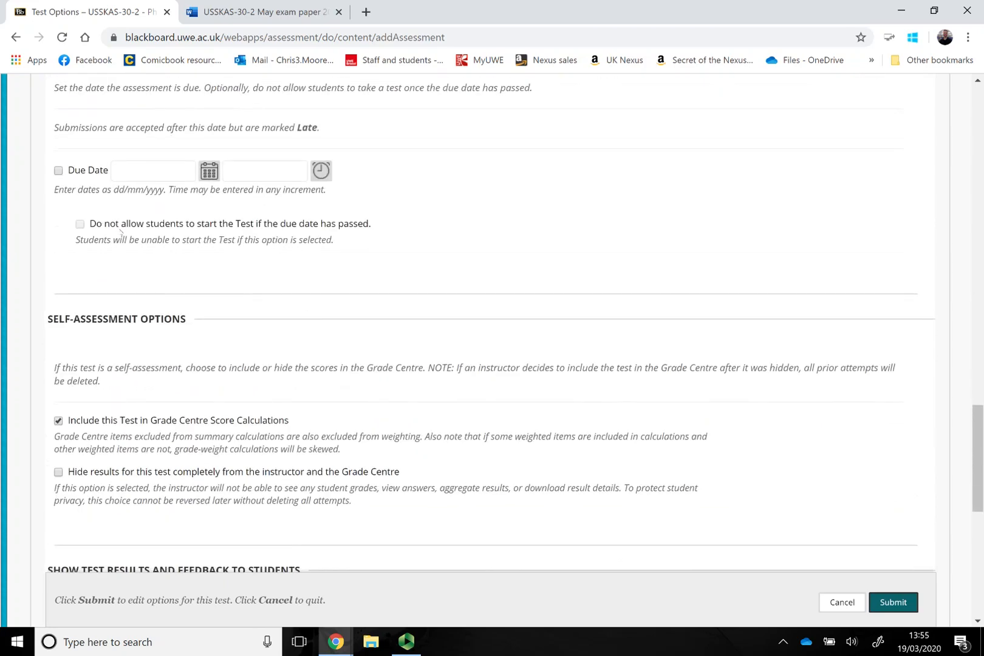
pyautogui.scroll(-2, 121, 233)
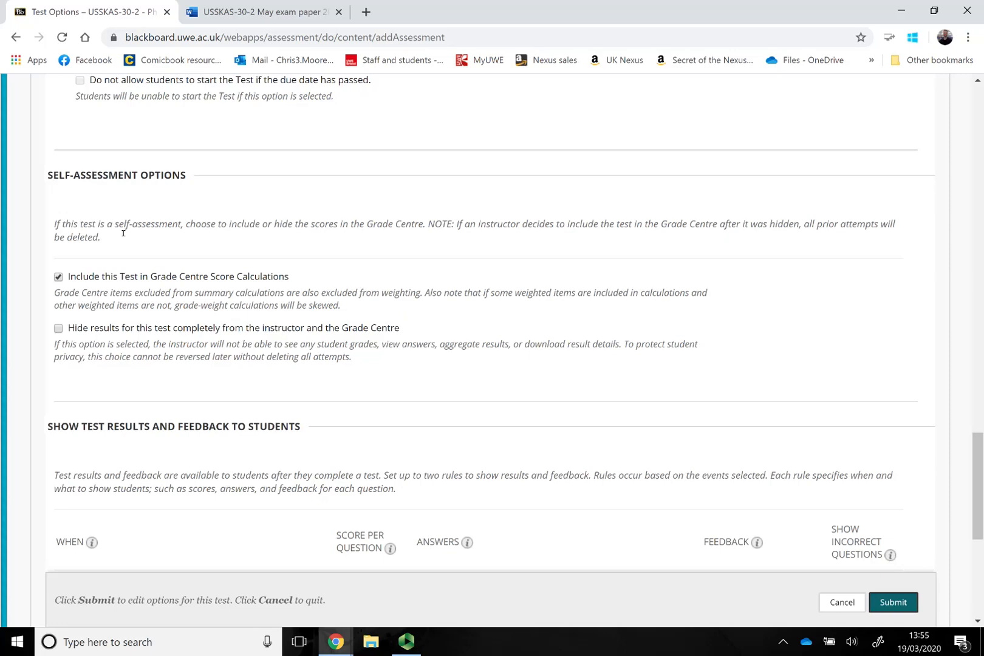
pyautogui.scroll(-1, 124, 233)
pyautogui.scroll(-3, 247, 248)
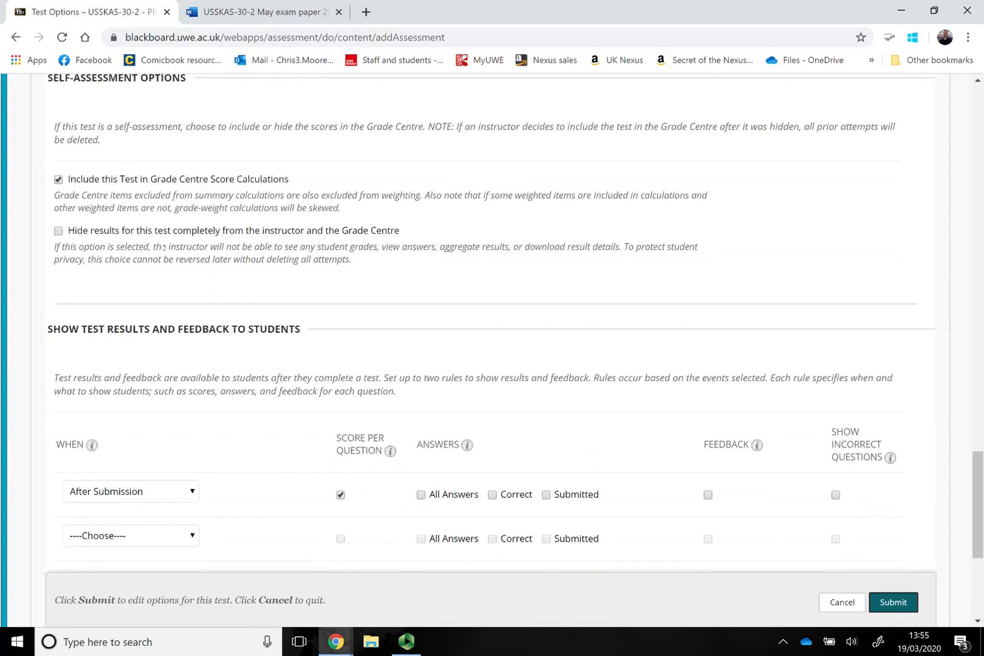
pyautogui.scroll(-1, 248, 248)
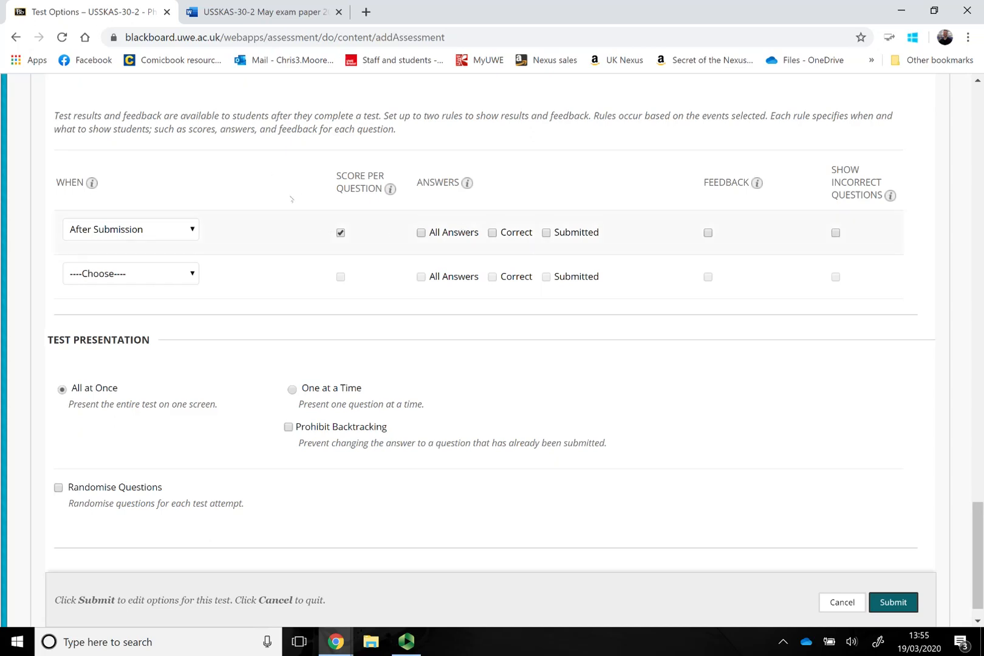
pyautogui.scroll(-1, 279, 193)
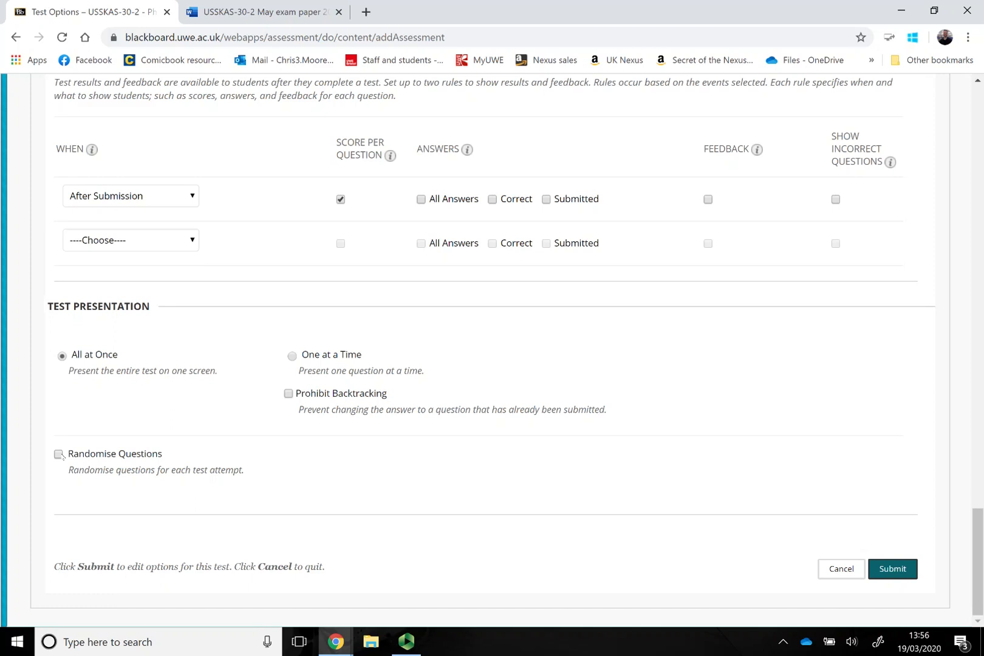
pyautogui.click(890, 568)
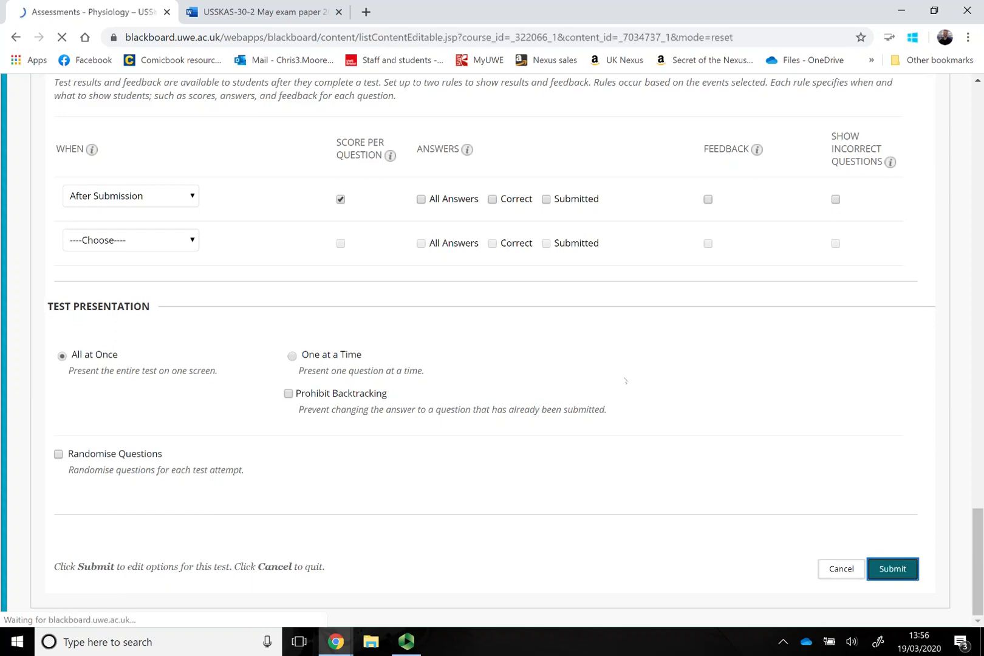
# Review the available actions for the Summer exam 2020 item and open its Adaptive Release settings.
pyautogui.scroll(-8, 607, 383)
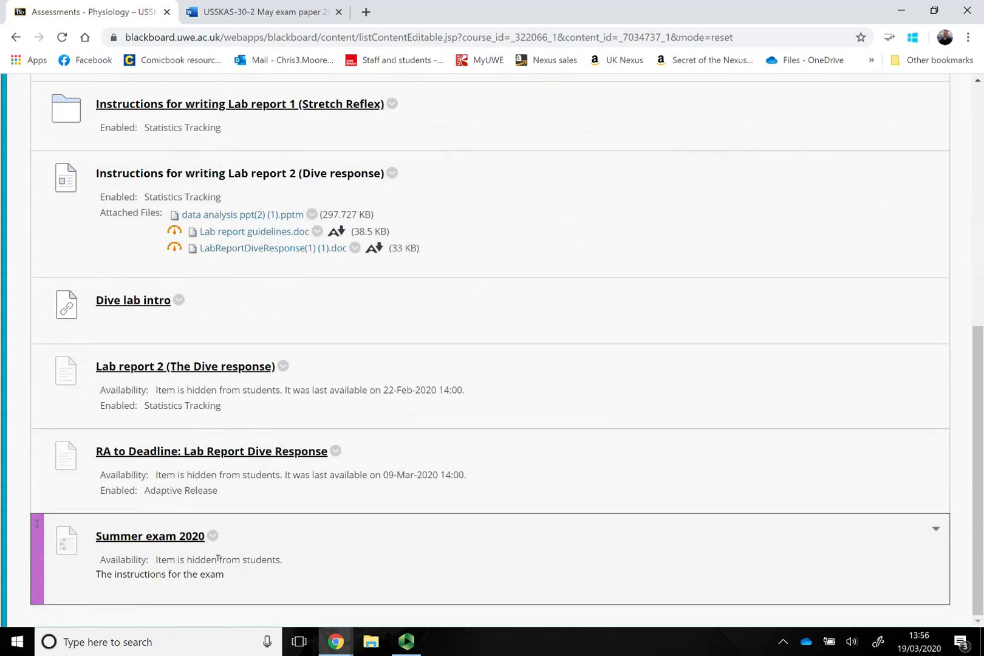
pyautogui.click(213, 536)
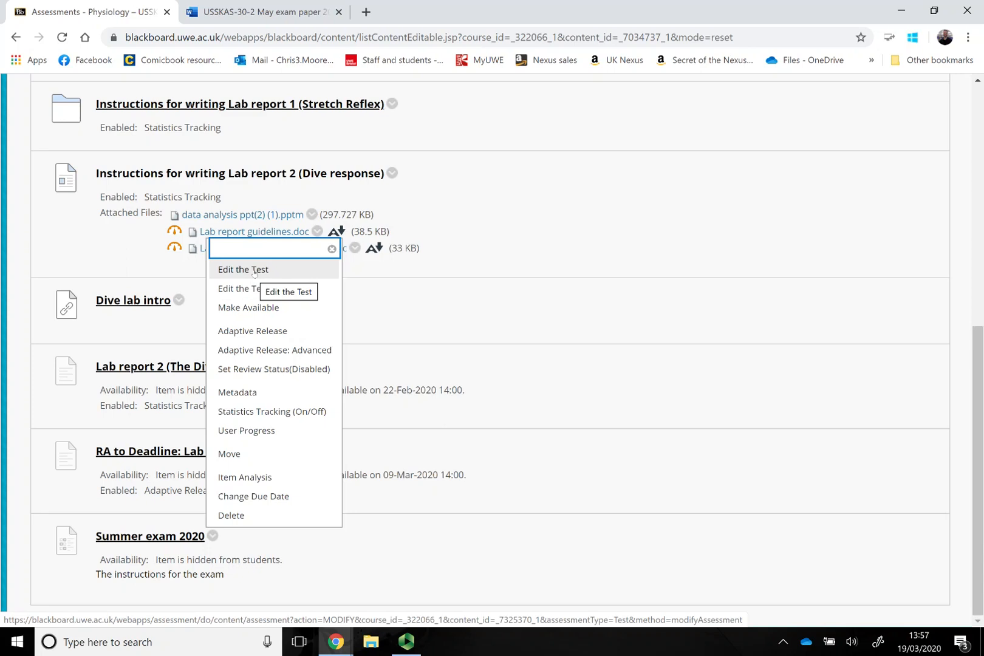
pyautogui.click(493, 569)
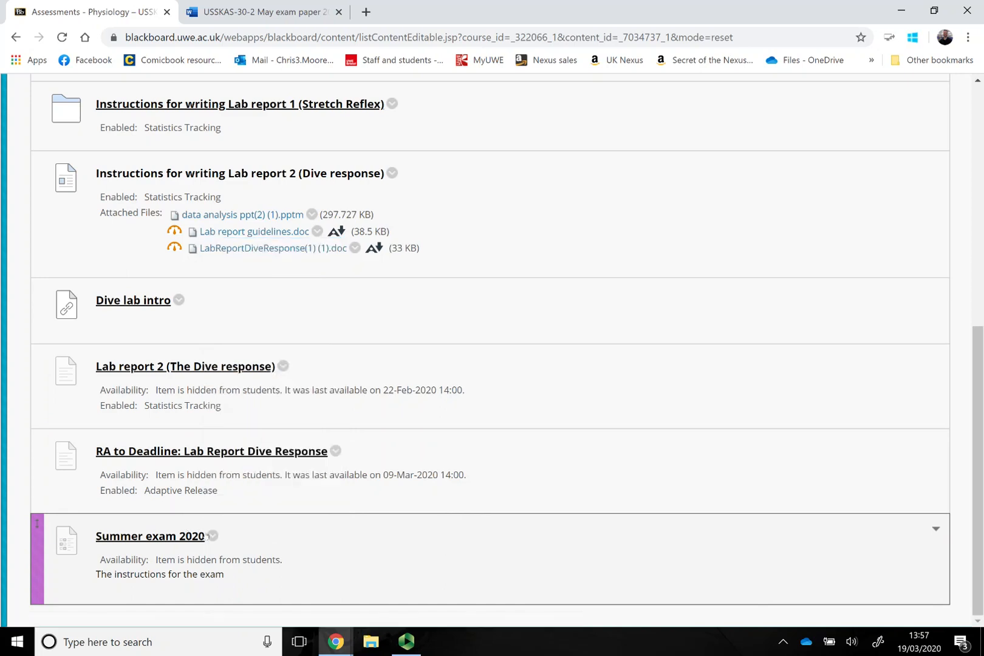
pyautogui.click(213, 536)
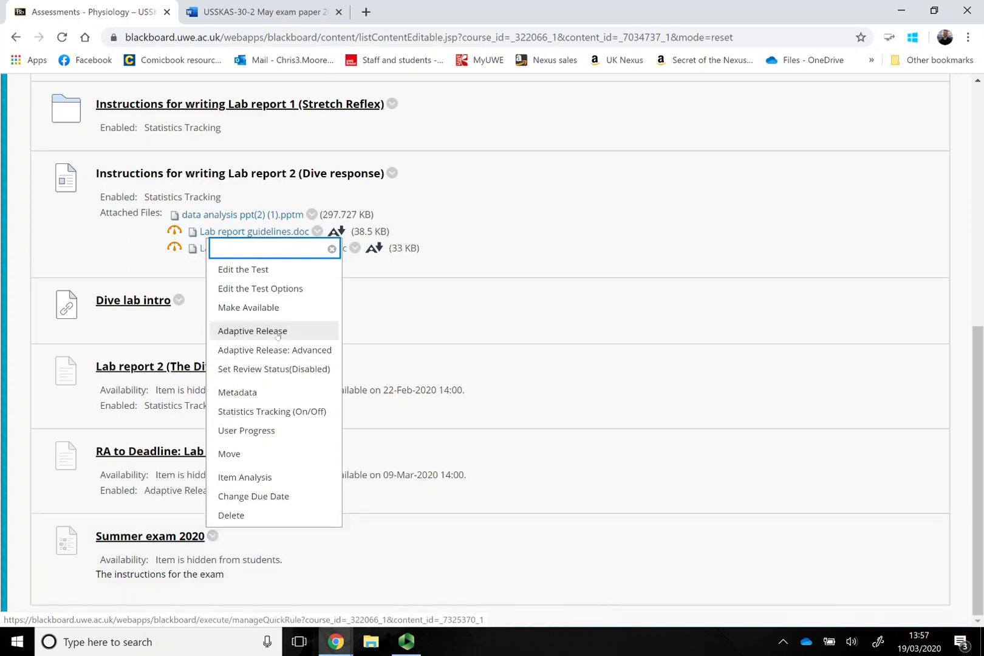
pyautogui.click(277, 333)
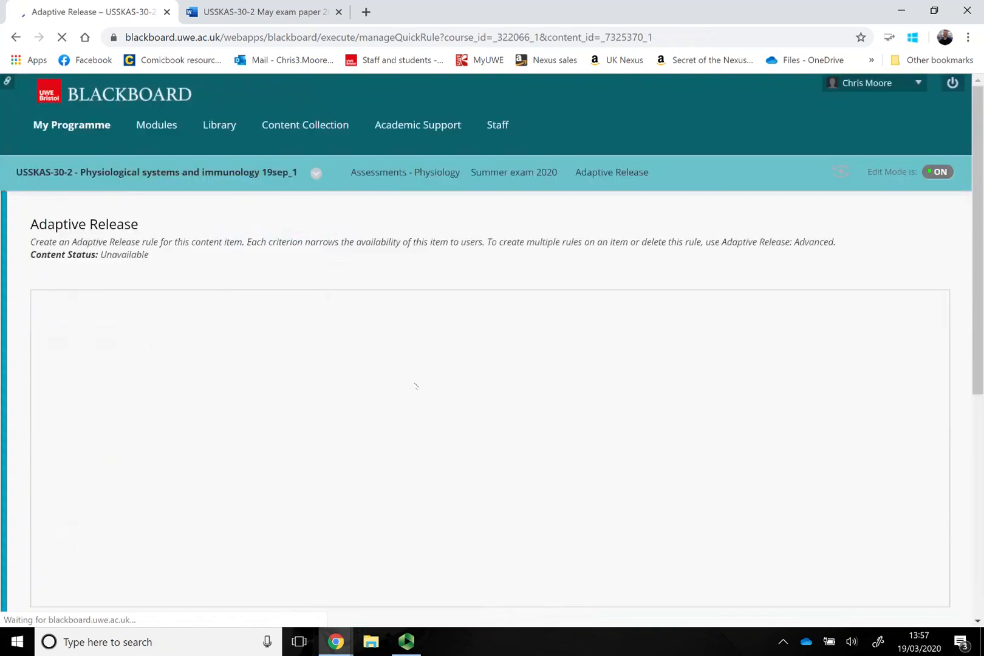
# Examine the Date, Membership and Grade criteria for Adaptive Release, and leave the settings without saving.
pyautogui.scroll(-5, 418, 387)
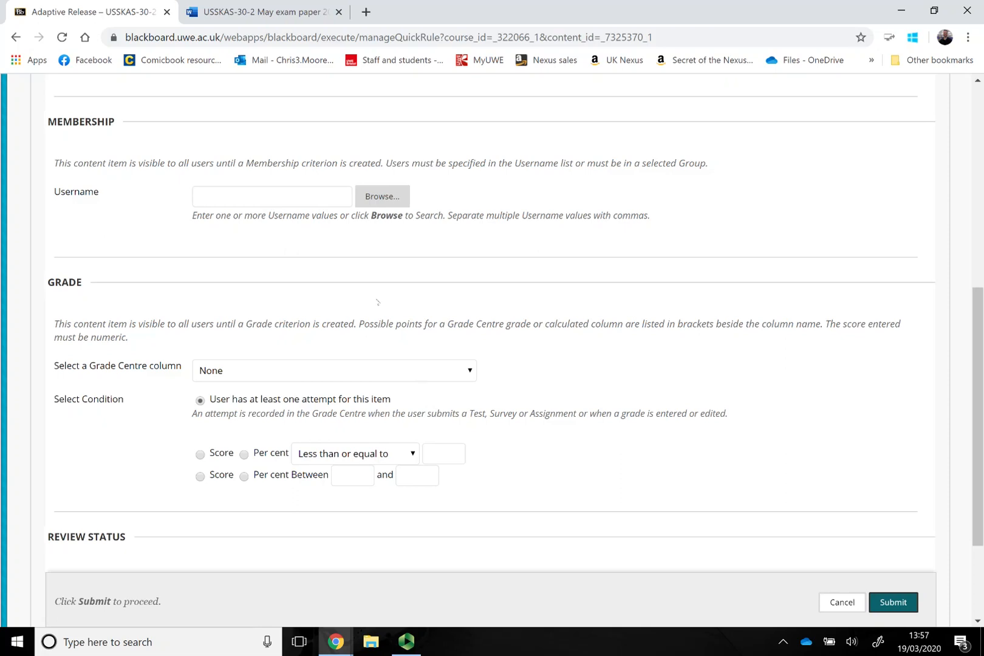
pyautogui.click(301, 195)
pyautogui.scroll(1, 300, 197)
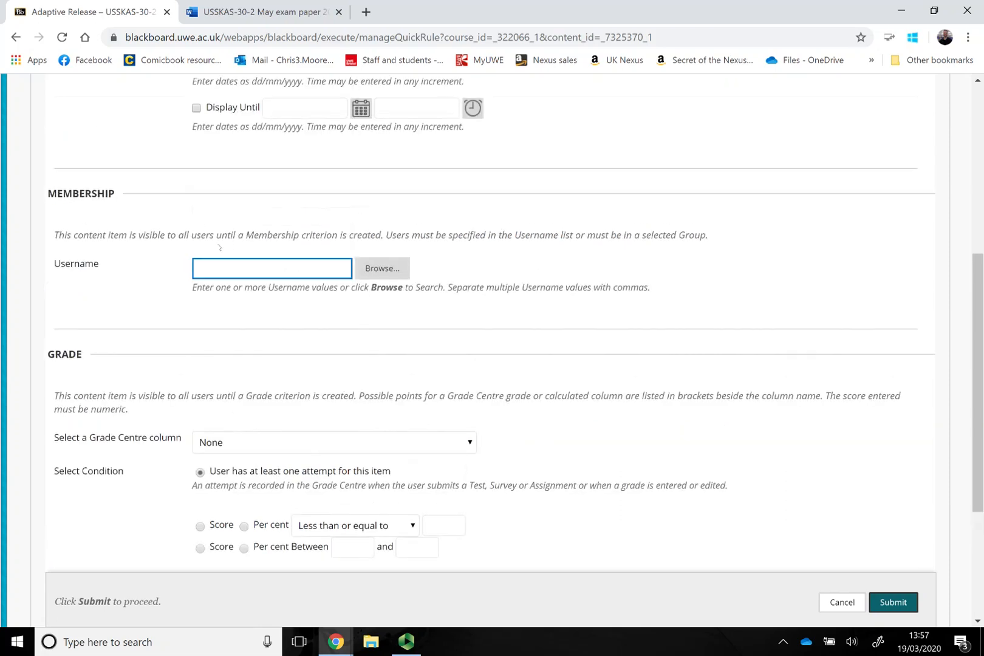
pyautogui.scroll(2, 283, 256)
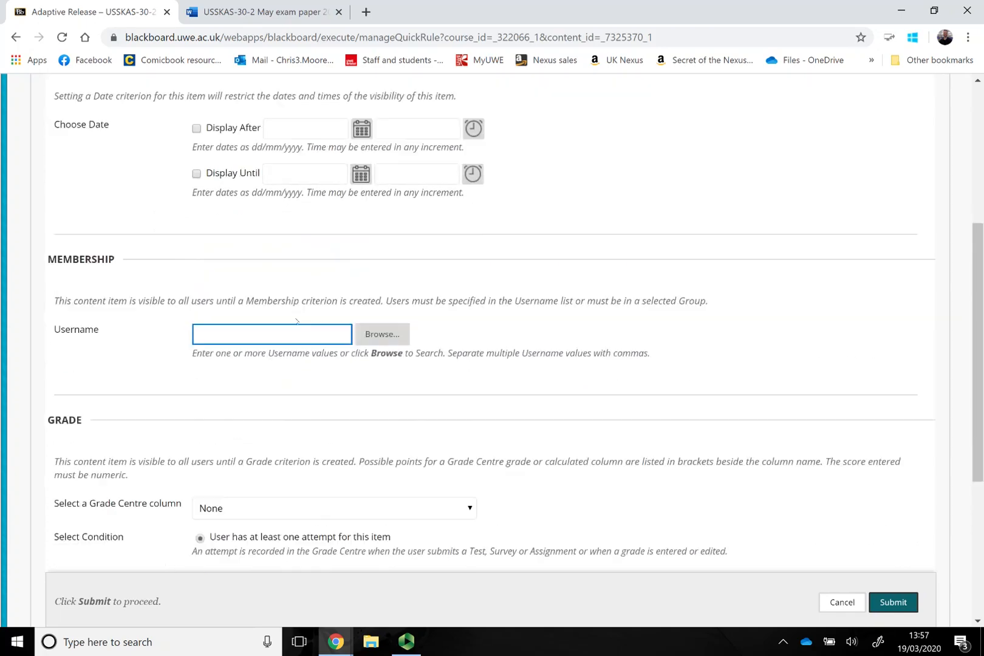
pyautogui.scroll(-2, 396, 295)
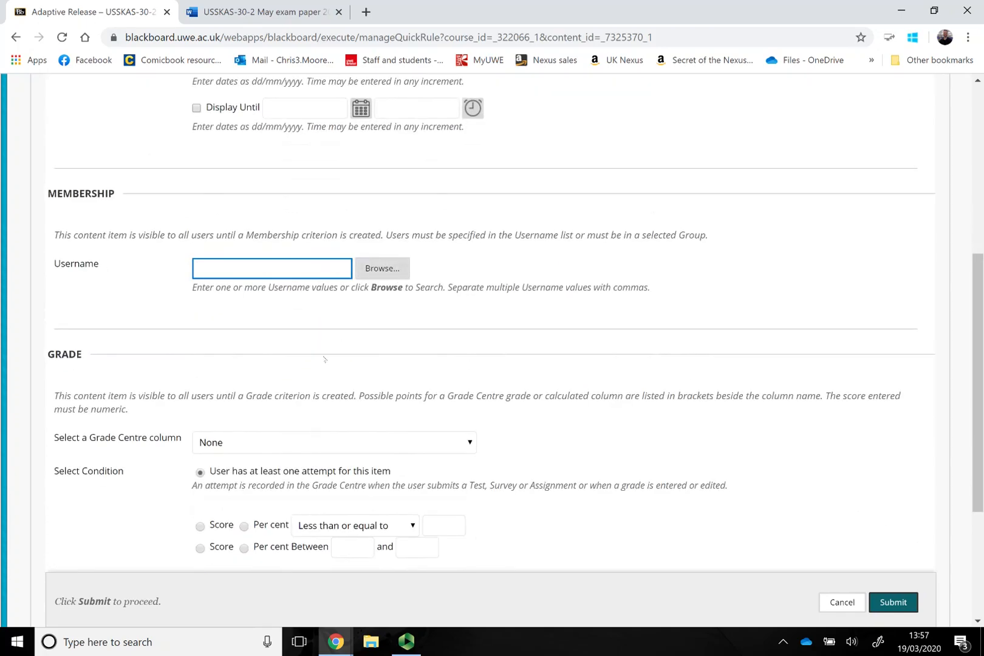
pyautogui.scroll(-3, 326, 358)
pyautogui.scroll(4, 325, 360)
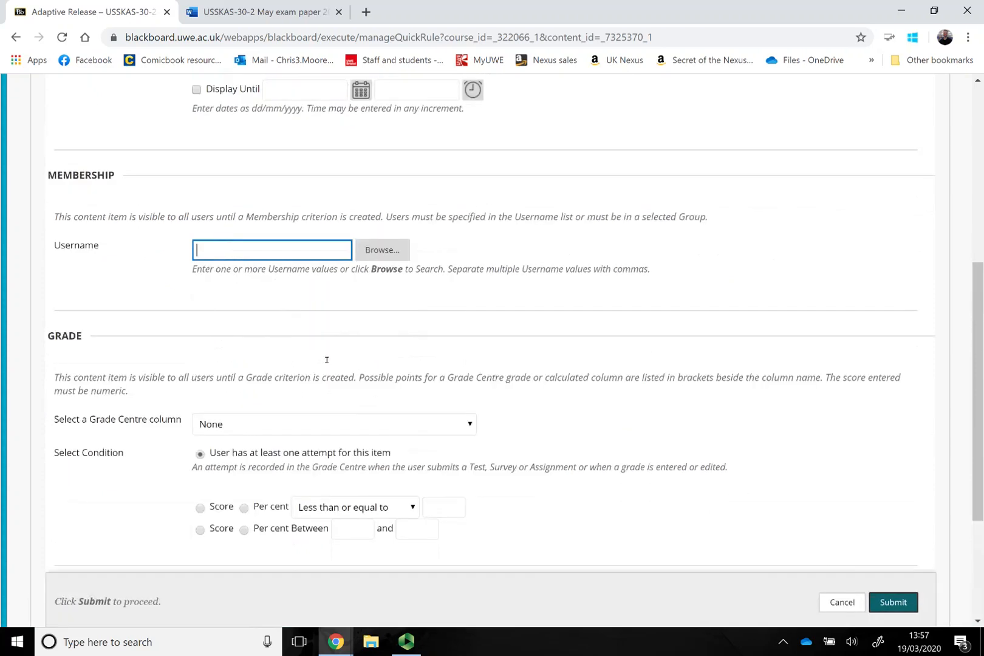
pyautogui.scroll(2, 325, 360)
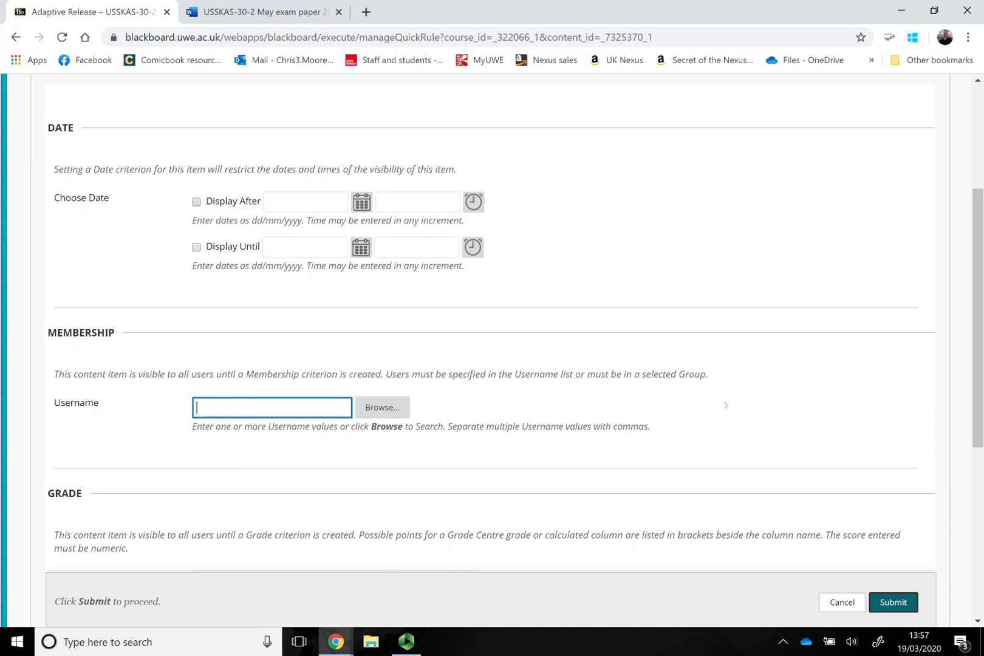
pyautogui.click(841, 602)
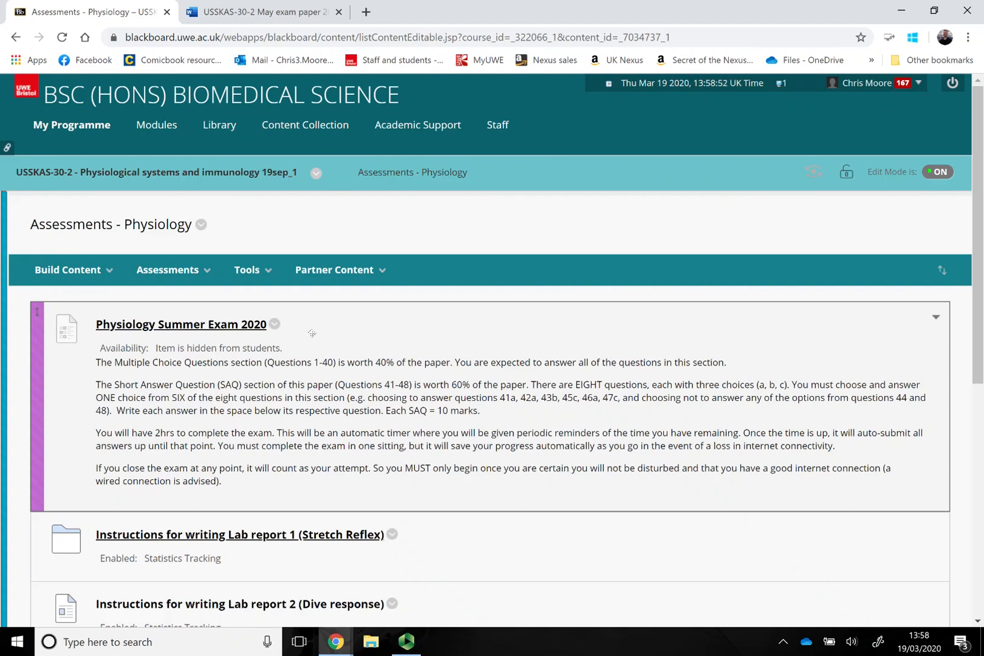
# Open the Summer exam 2020 test for editing and bring up the question types for adding a question above question 1.
pyautogui.scroll(-7, 327, 446)
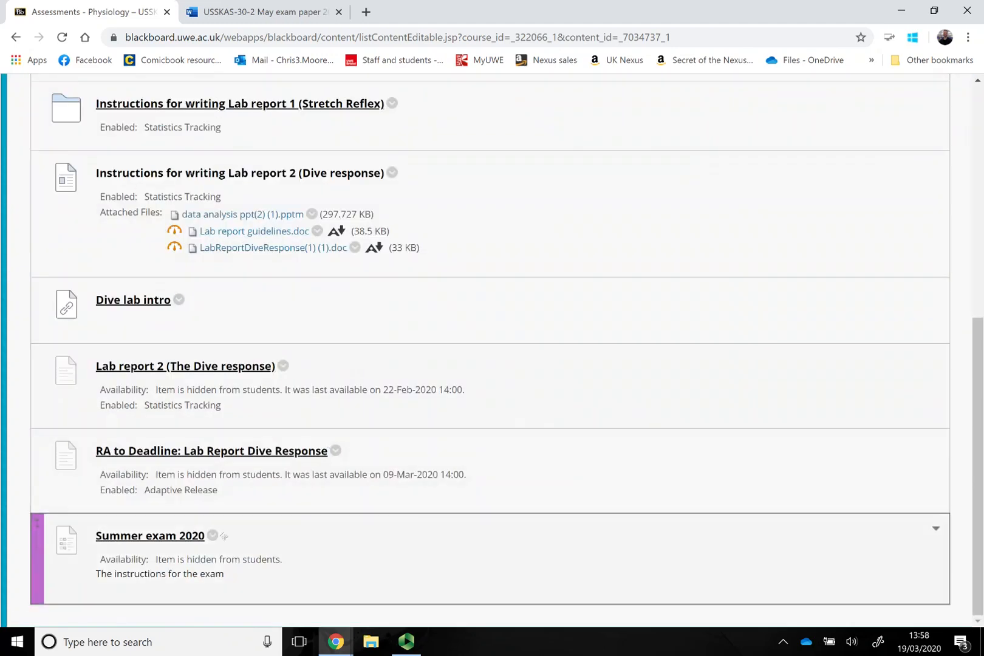
pyautogui.click(213, 535)
pyautogui.click(248, 269)
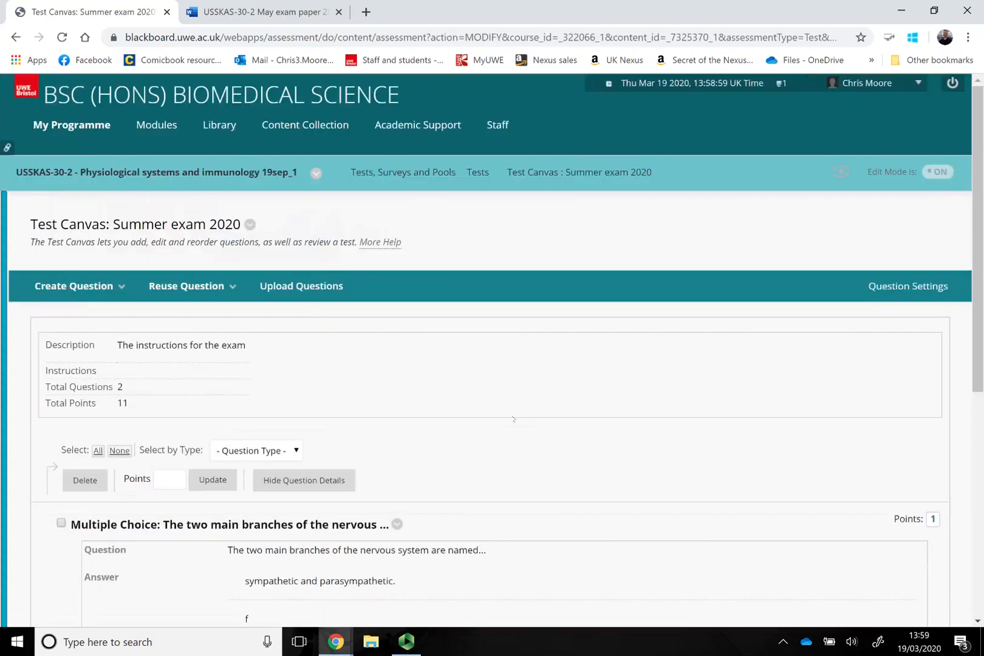
pyautogui.scroll(-3, 396, 309)
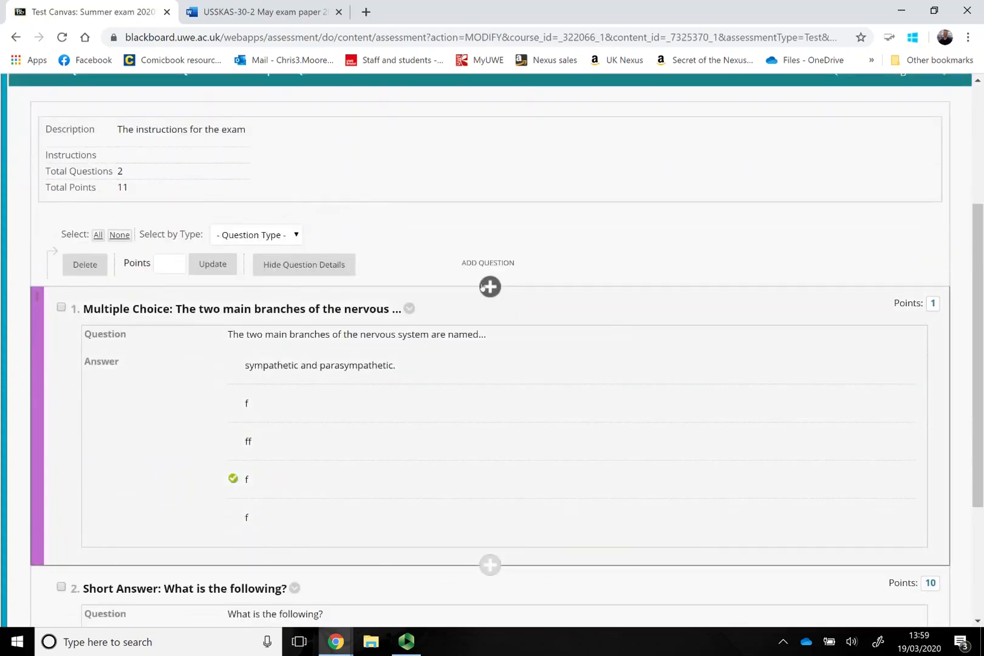
pyautogui.click(489, 286)
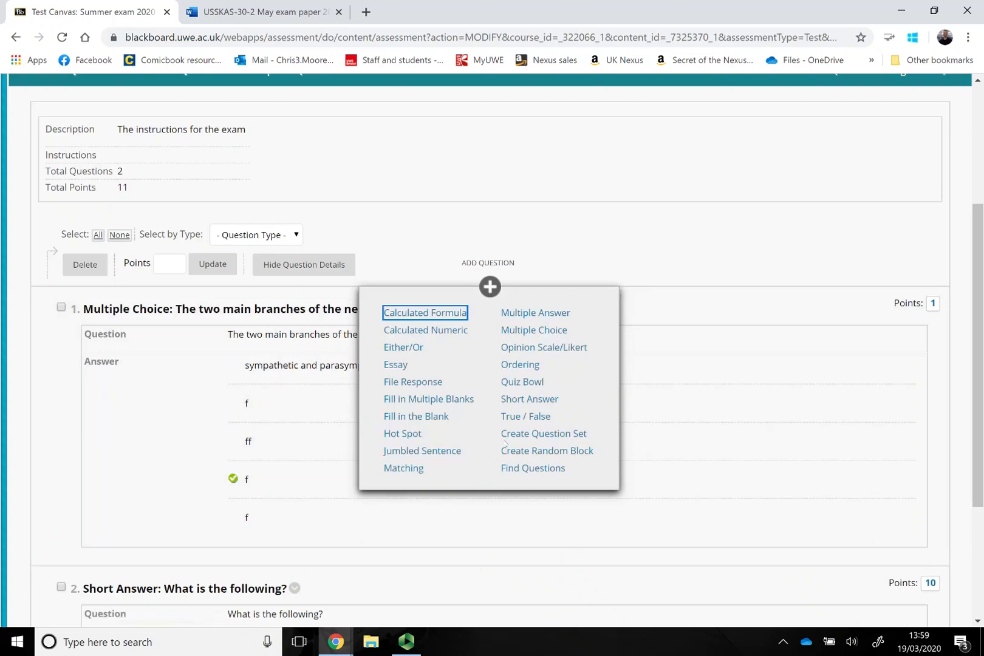